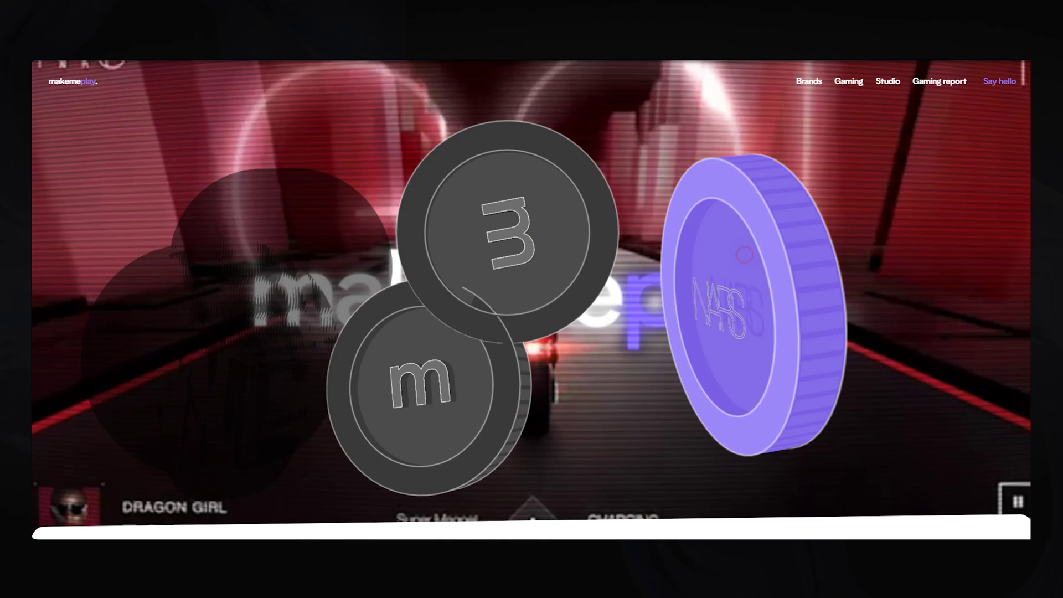
Step: Open the UI Website page and scroll across its frames
{"action": "scroll", "coordinate": [532, 299], "scroll_direction": "down", "scroll_amount": 5}
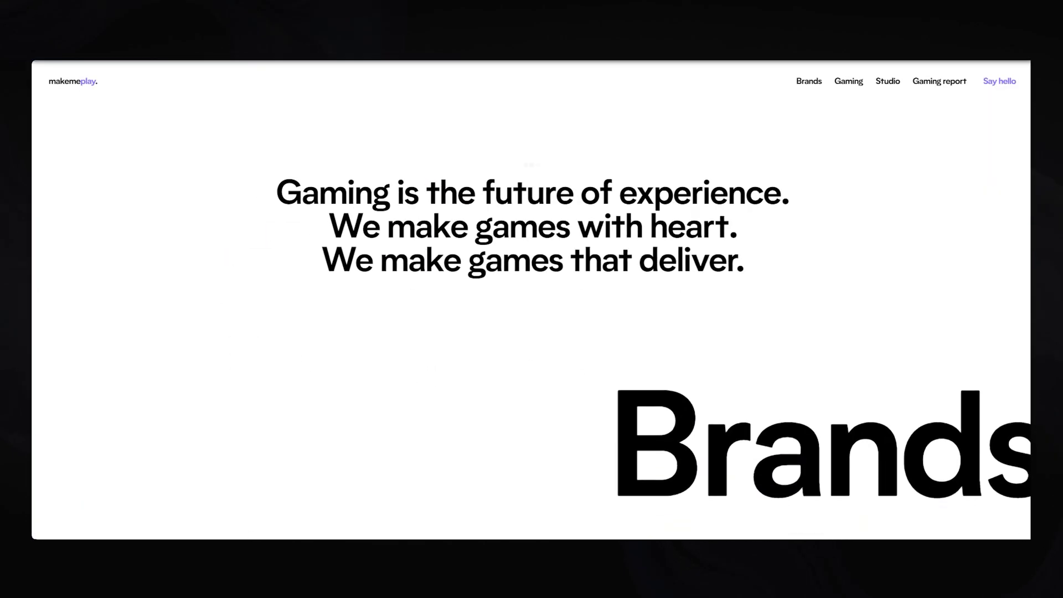
{"action": "scroll", "coordinate": [532, 299], "scroll_direction": "down", "scroll_amount": 3}
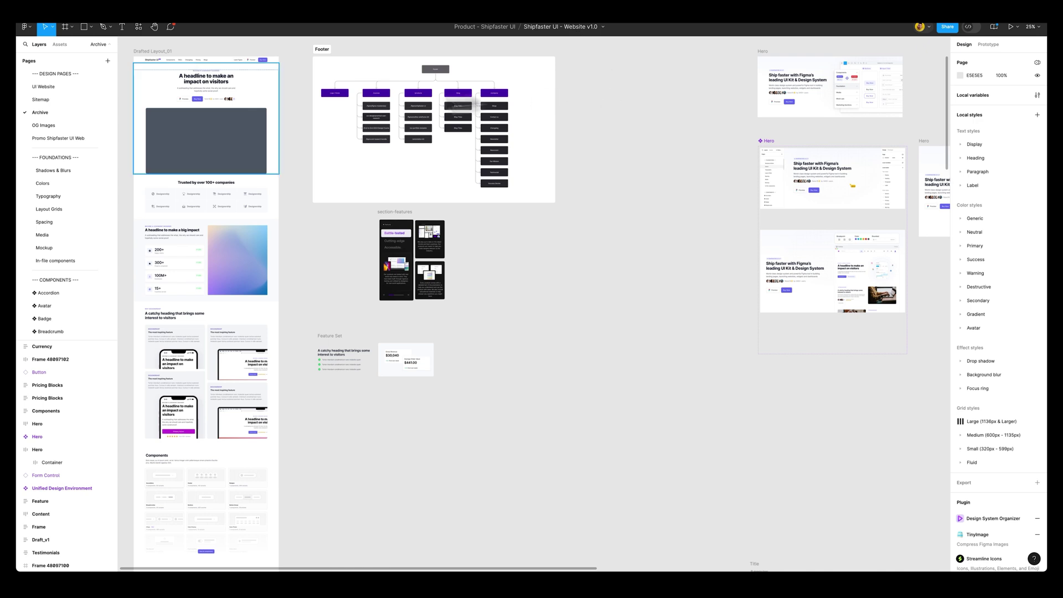
{"action": "scroll", "coordinate": [73, 78], "scroll_direction": "down", "scroll_amount": 3}
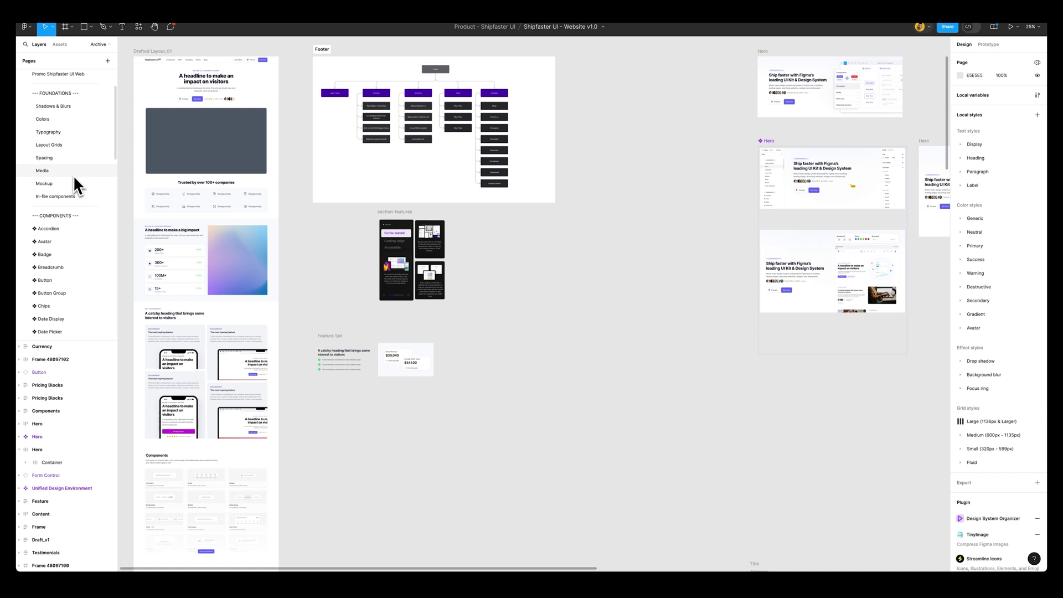
{"action": "scroll", "coordinate": [73, 175], "scroll_direction": "up", "scroll_amount": 3}
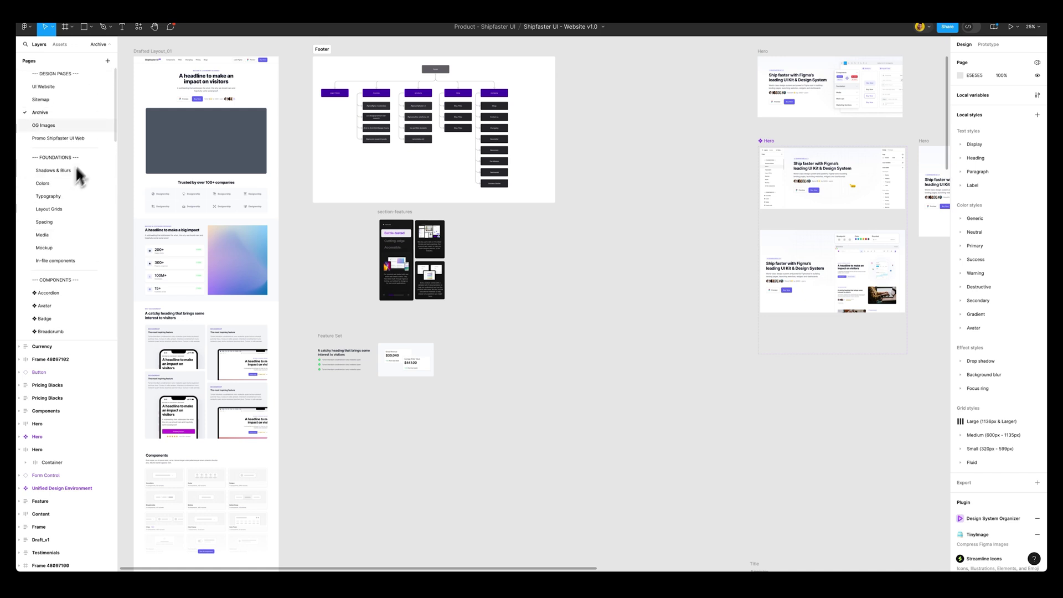
{"action": "left_click", "coordinate": [82, 88]}
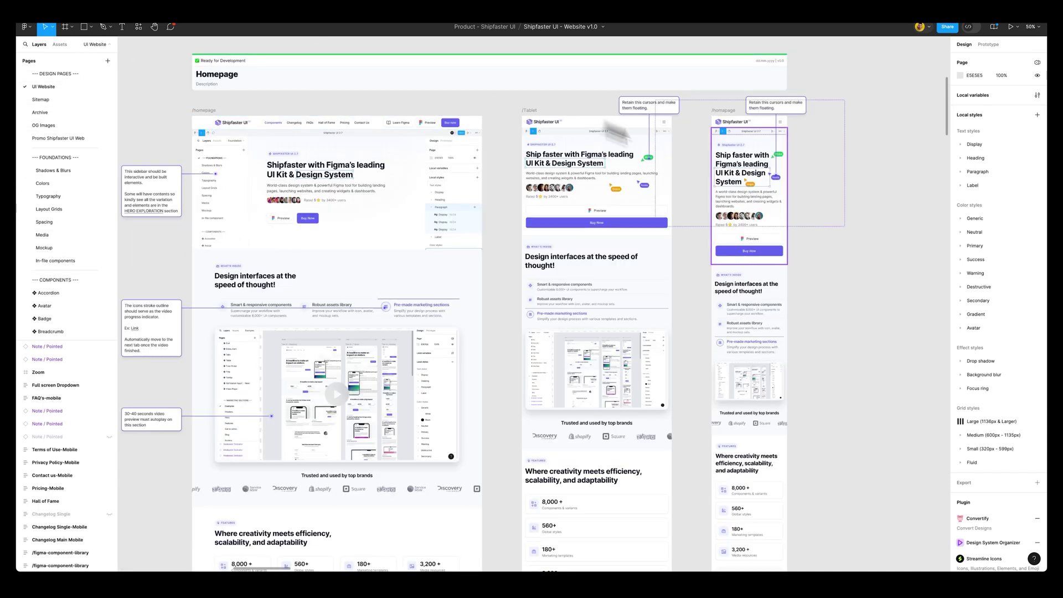
{"action": "scroll", "coordinate": [715, 350], "scroll_direction": "right", "scroll_amount": 5}
{"action": "scroll", "coordinate": [684, 351], "scroll_direction": "right", "scroll_amount": 15}
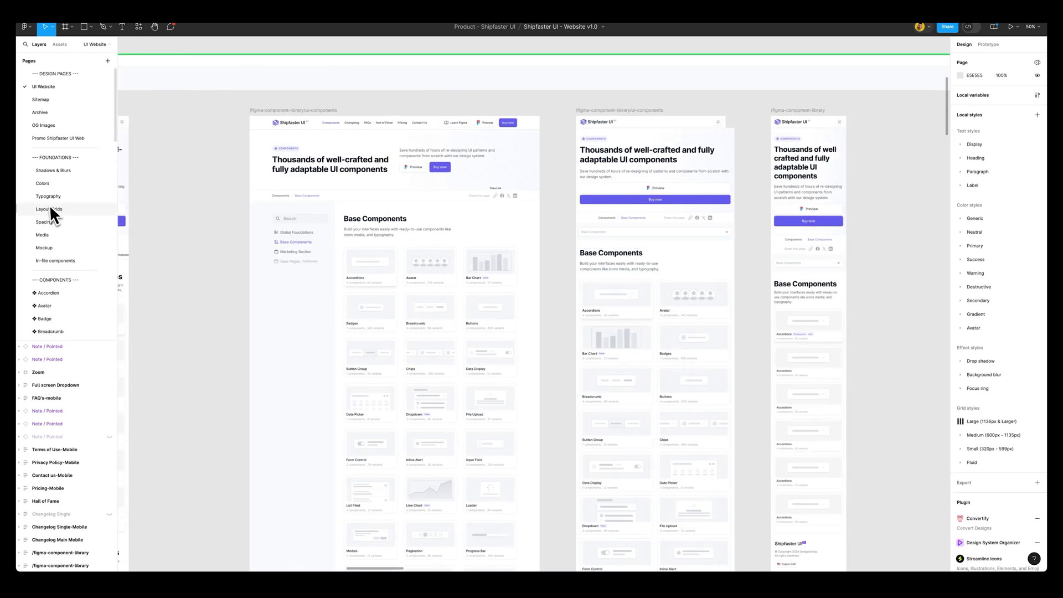
{"action": "scroll", "coordinate": [48, 205], "scroll_direction": "down", "scroll_amount": 3}
Step: Browse the Accordion, Avatar, Badge, Breadcrumb and Button component pages, then return to UI Website
{"action": "left_click", "coordinate": [56, 187]}
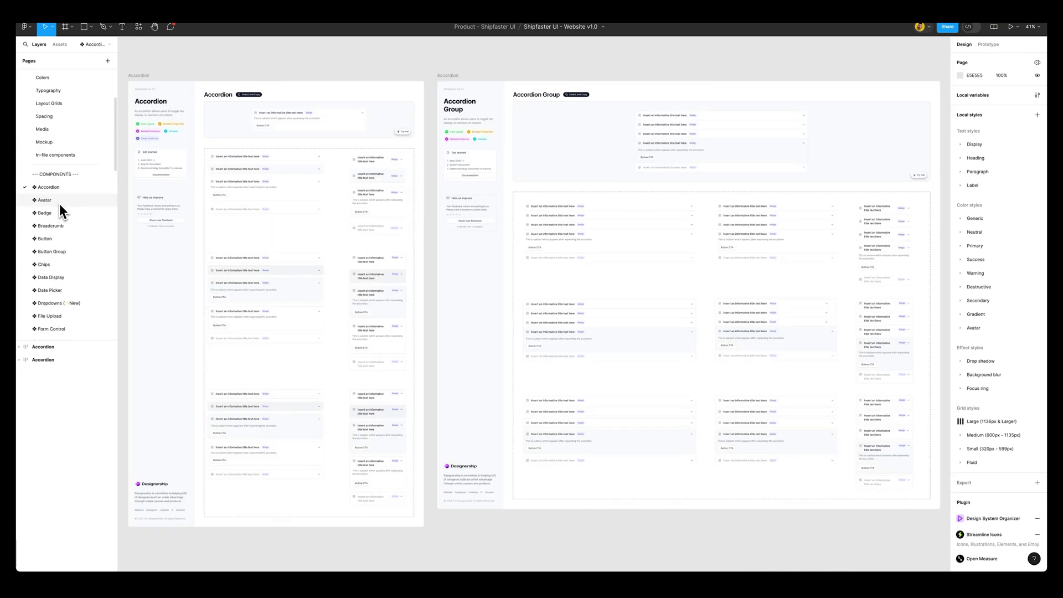
{"action": "left_click", "coordinate": [59, 203]}
{"action": "left_click", "coordinate": [59, 214]}
{"action": "left_click", "coordinate": [61, 224]}
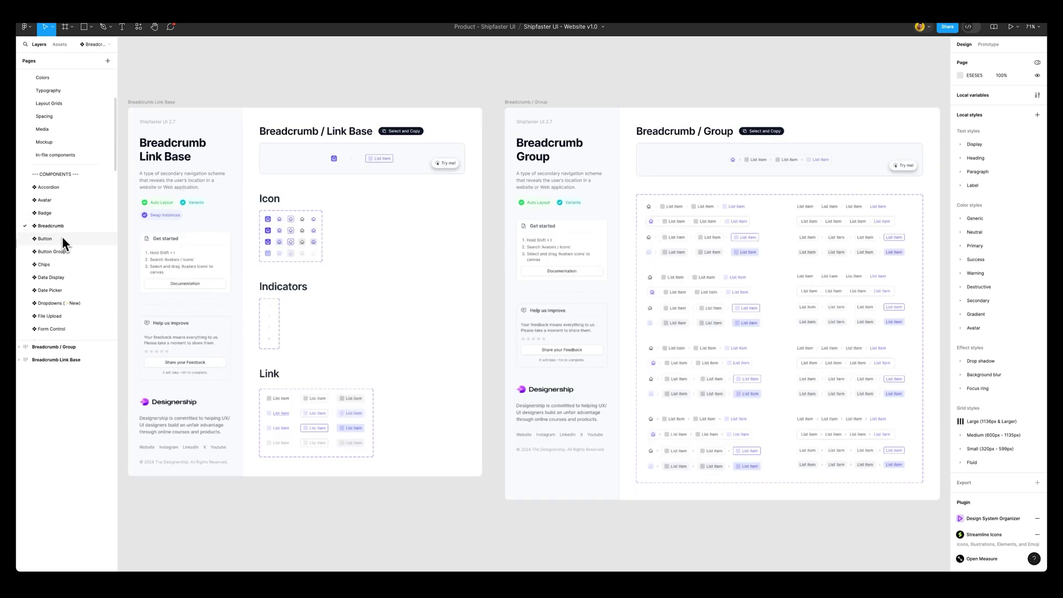
{"action": "left_click", "coordinate": [62, 238]}
{"action": "scroll", "coordinate": [51, 207], "scroll_direction": "up", "scroll_amount": 3}
{"action": "left_click", "coordinate": [54, 87]}
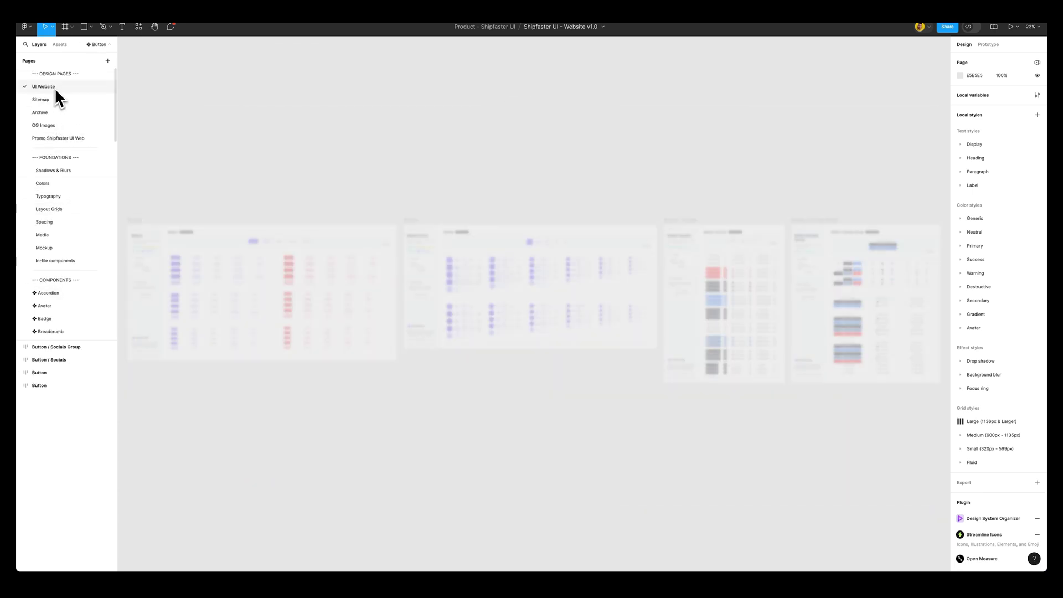
Step: Open the Archive page and zoom to 50% on the Drafted Layout frame
{"action": "left_click", "coordinate": [56, 114]}
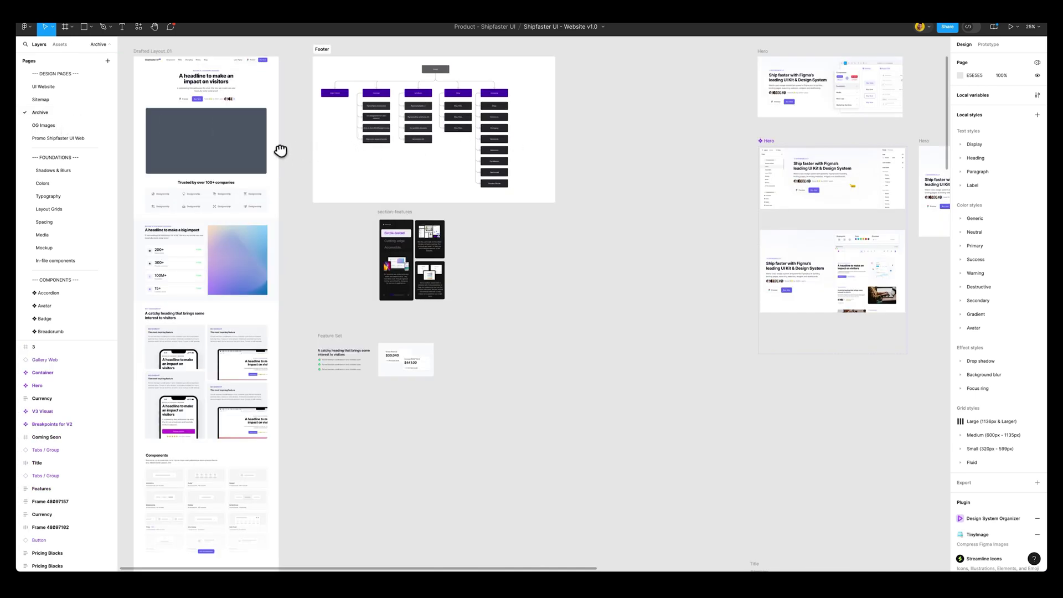
{"action": "left_click_drag", "start_coordinate": [281, 150], "coordinate": [388, 155]}
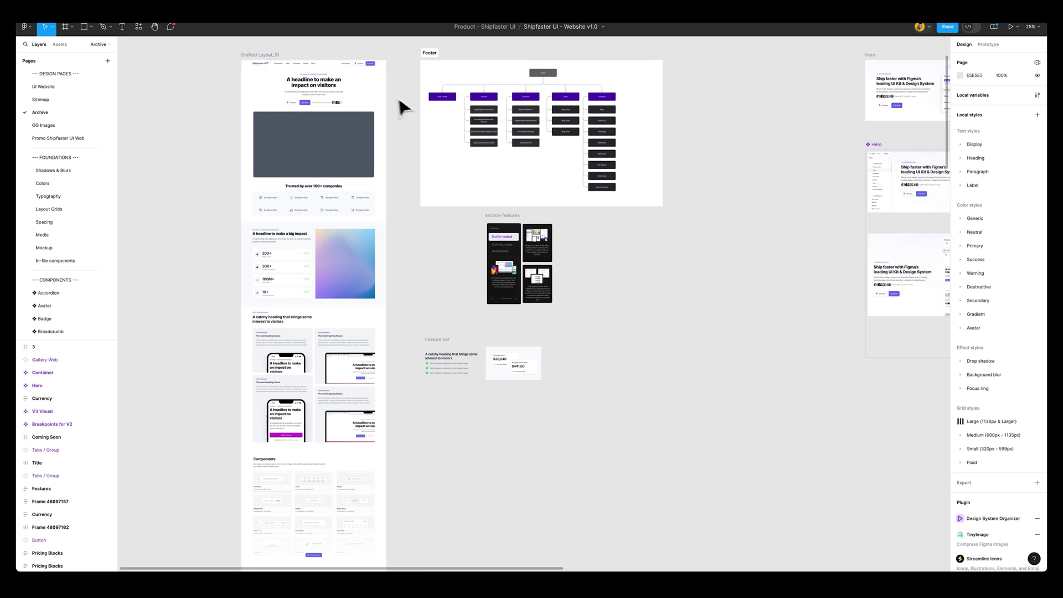
{"action": "key", "text": "ctrl+plus"}
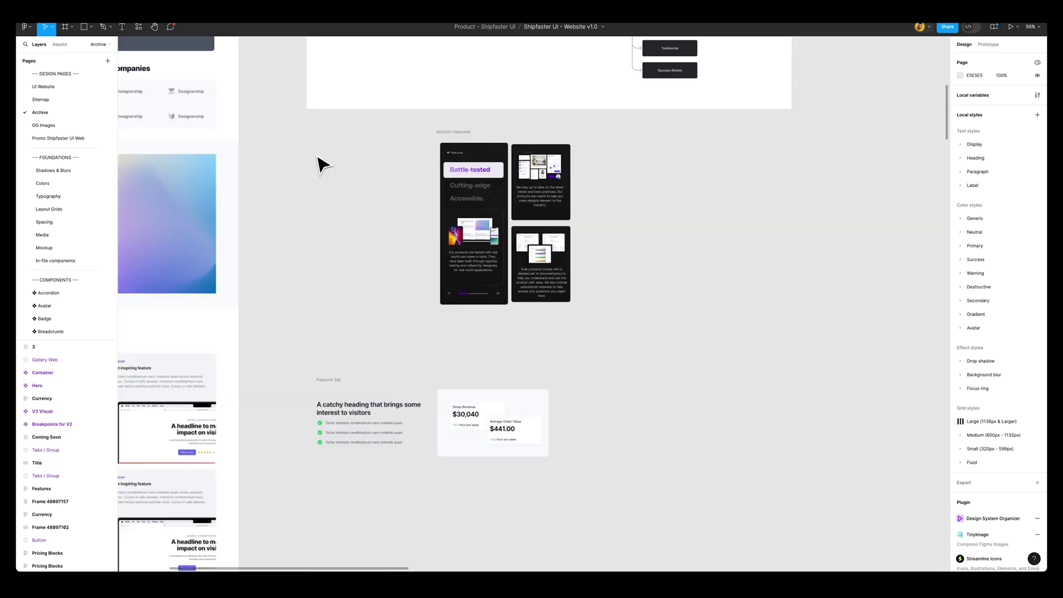
{"action": "left_click_drag", "start_coordinate": [317, 164], "coordinate": [652, 348]}
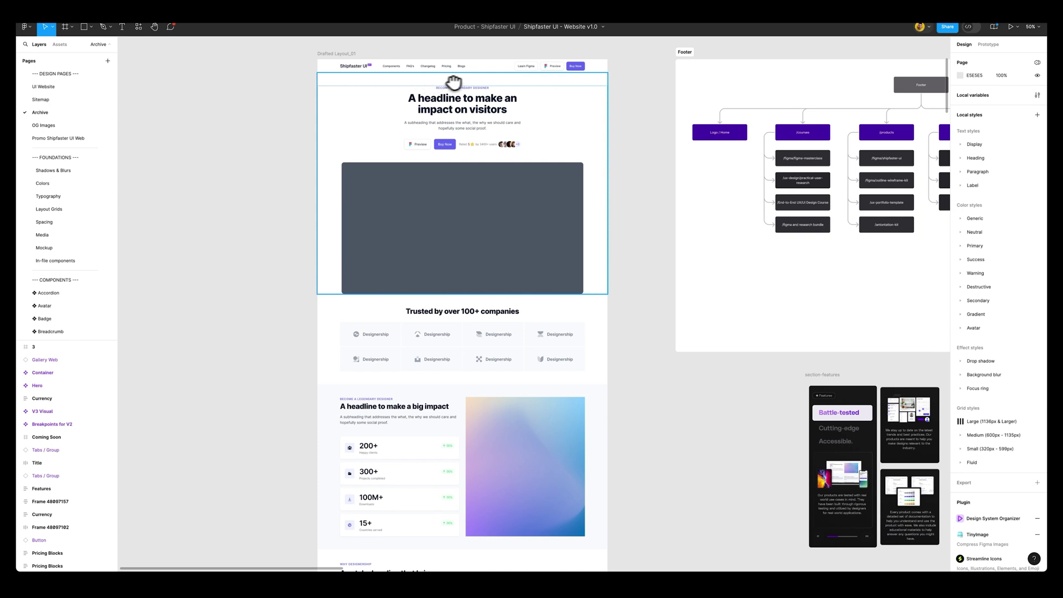
Step: Scroll through the Hero and Draft_v1 frames, zoomed back out to 50%
{"action": "scroll", "coordinate": [453, 82], "scroll_direction": "down", "scroll_amount": 12}
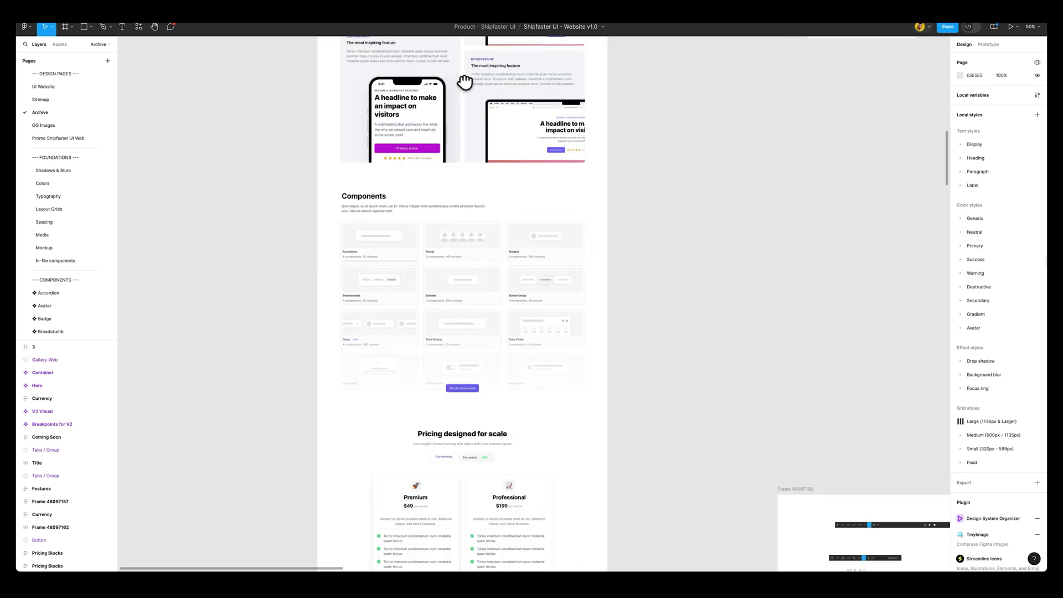
{"action": "scroll", "coordinate": [465, 82], "scroll_direction": "down", "scroll_amount": 12}
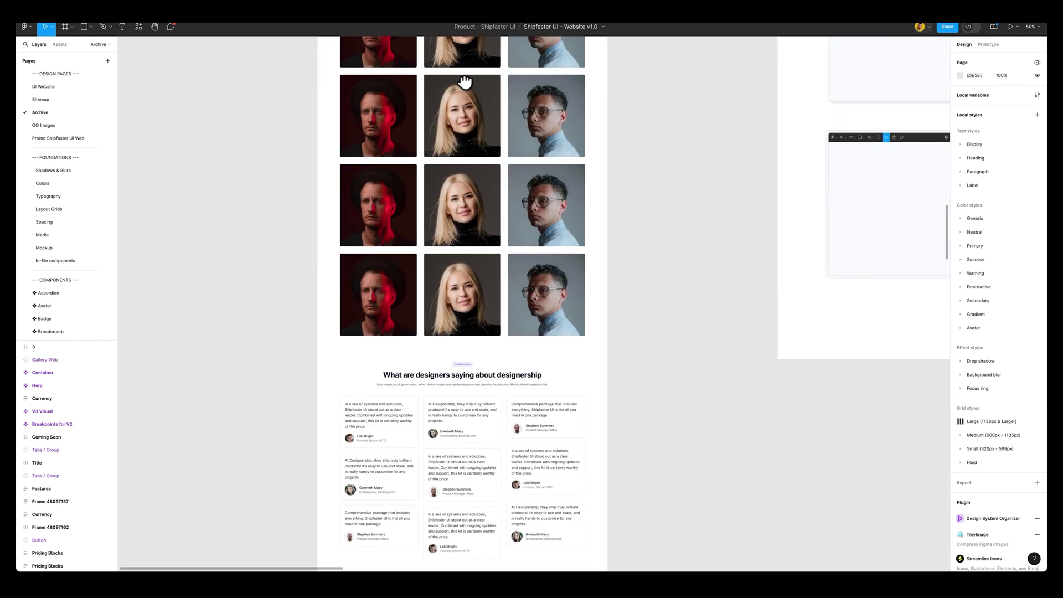
{"action": "scroll", "coordinate": [465, 82], "scroll_direction": "down", "scroll_amount": 2}
{"action": "scroll", "coordinate": [465, 82], "scroll_direction": "up", "scroll_amount": 15}
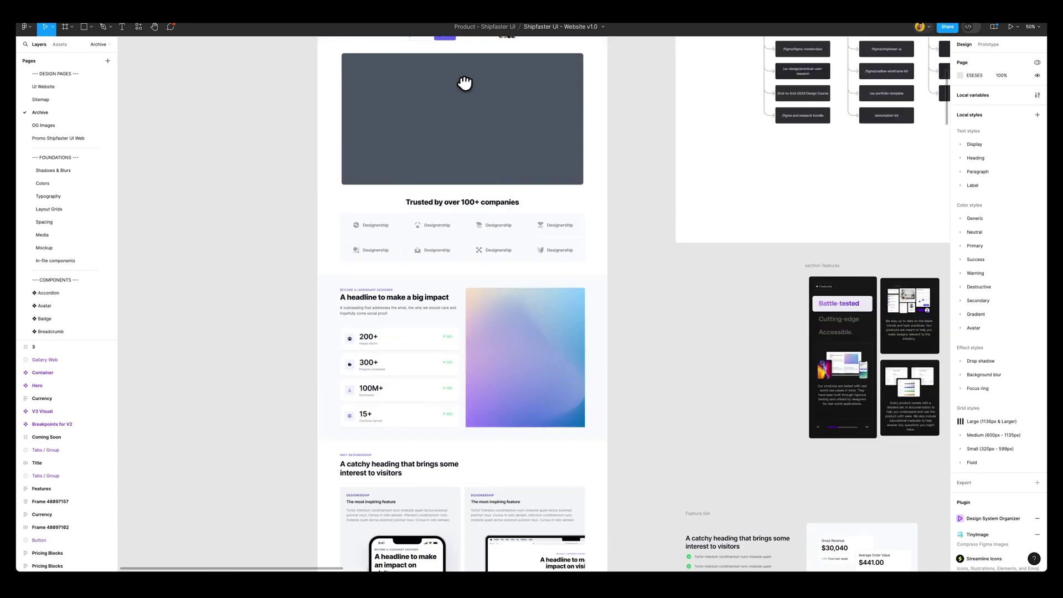
{"action": "scroll", "coordinate": [465, 83], "scroll_direction": "up", "scroll_amount": 4}
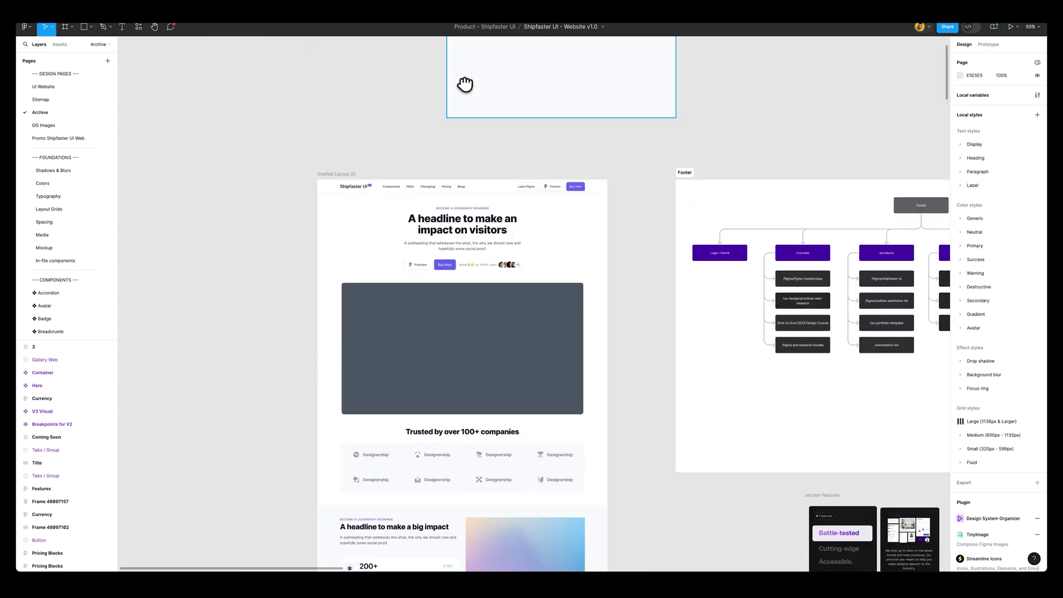
{"action": "scroll", "coordinate": [465, 83], "scroll_direction": "up", "scroll_amount": 5, "text": "ctrl"}
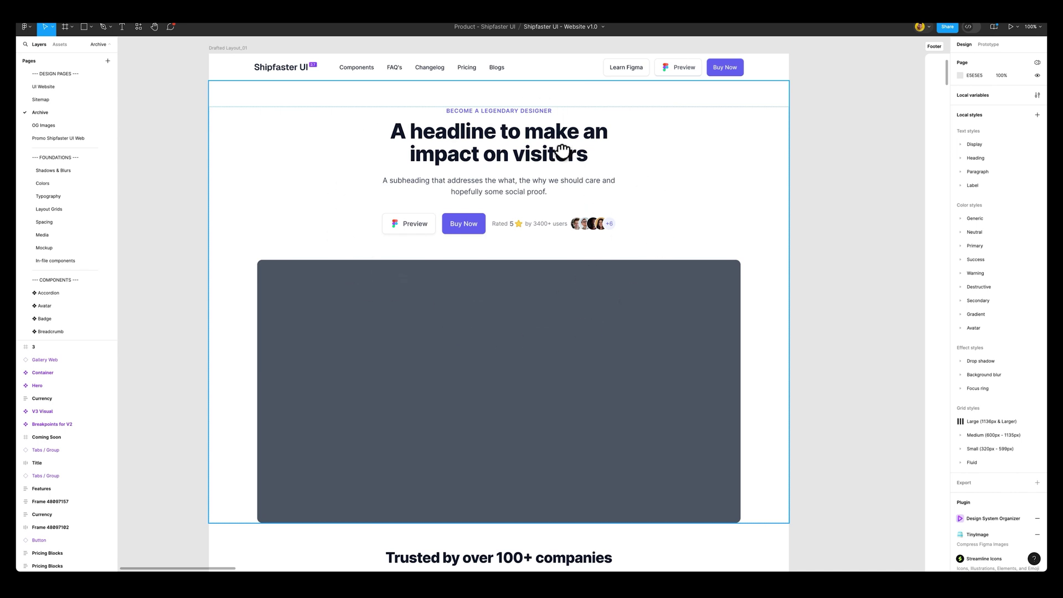
{"action": "key", "text": "minus"}
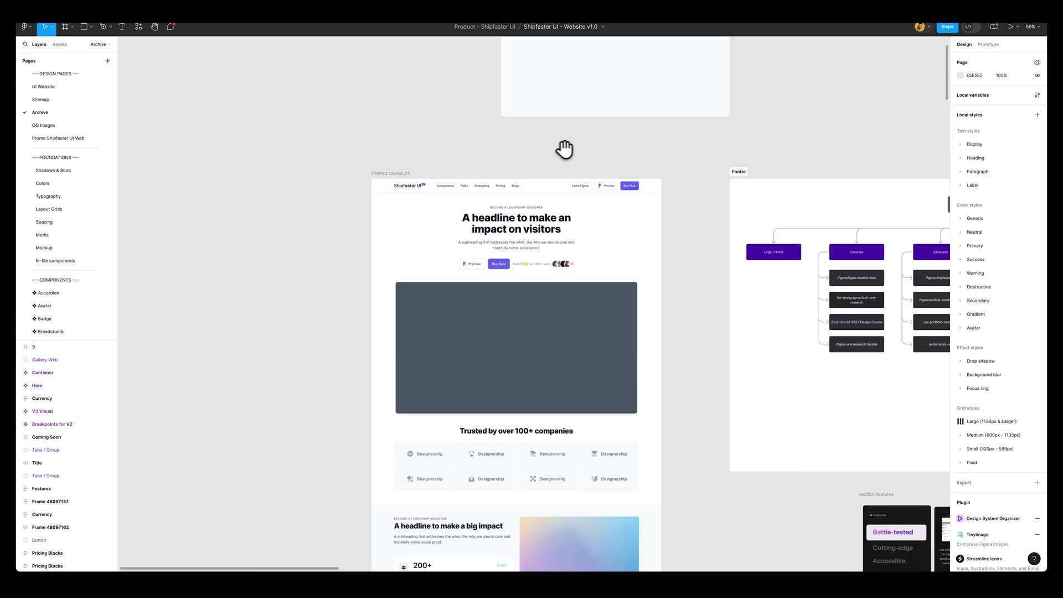
{"action": "scroll", "coordinate": [565, 149], "scroll_direction": "right", "scroll_amount": 15}
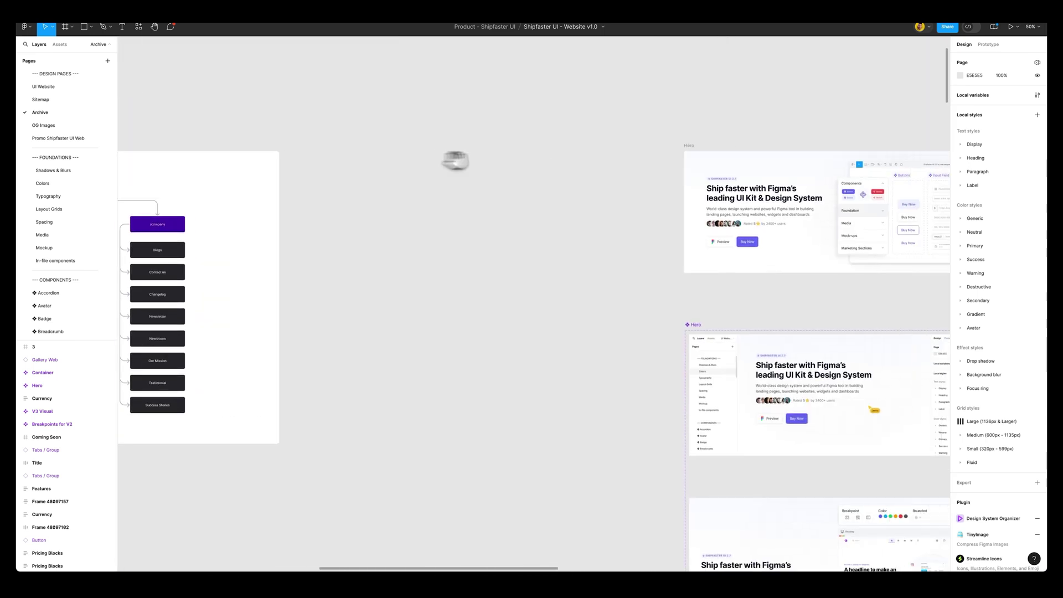
{"action": "scroll", "coordinate": [455, 160], "scroll_direction": "right", "scroll_amount": 10}
{"action": "scroll", "coordinate": [450, 162], "scroll_direction": "down", "scroll_amount": 10}
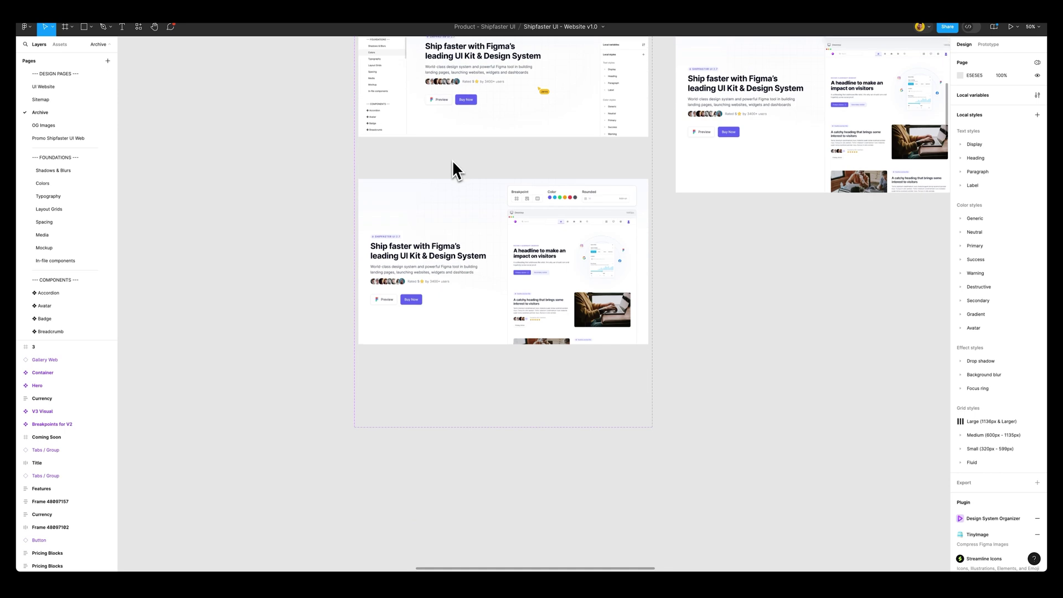
{"action": "scroll", "coordinate": [451, 161], "scroll_direction": "down", "scroll_amount": 12}
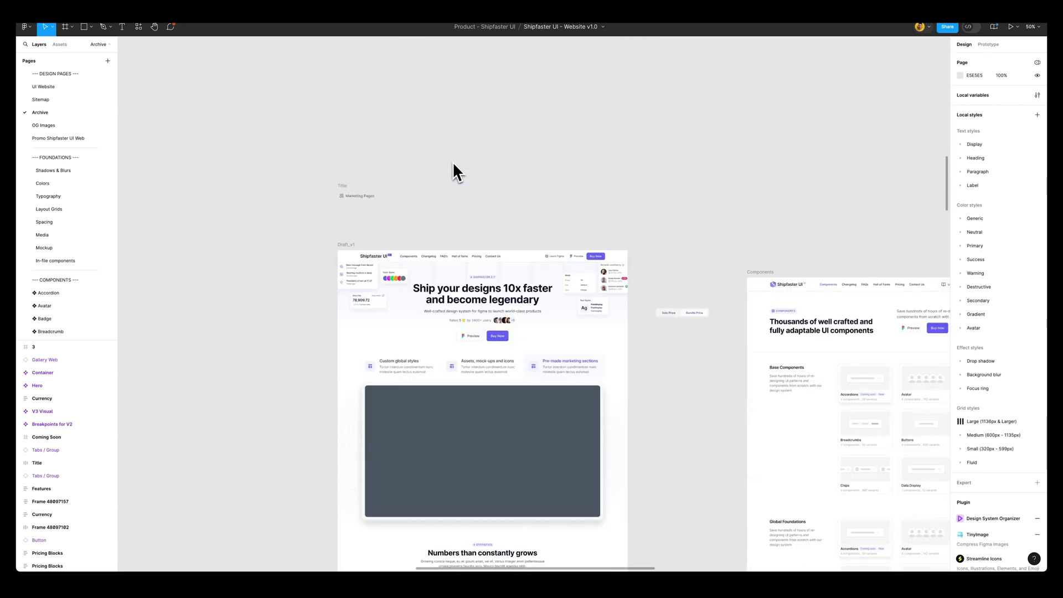
{"action": "key", "text": "shift+0"}
{"action": "left_click_drag", "start_coordinate": [452, 162], "coordinate": [529, 83]}
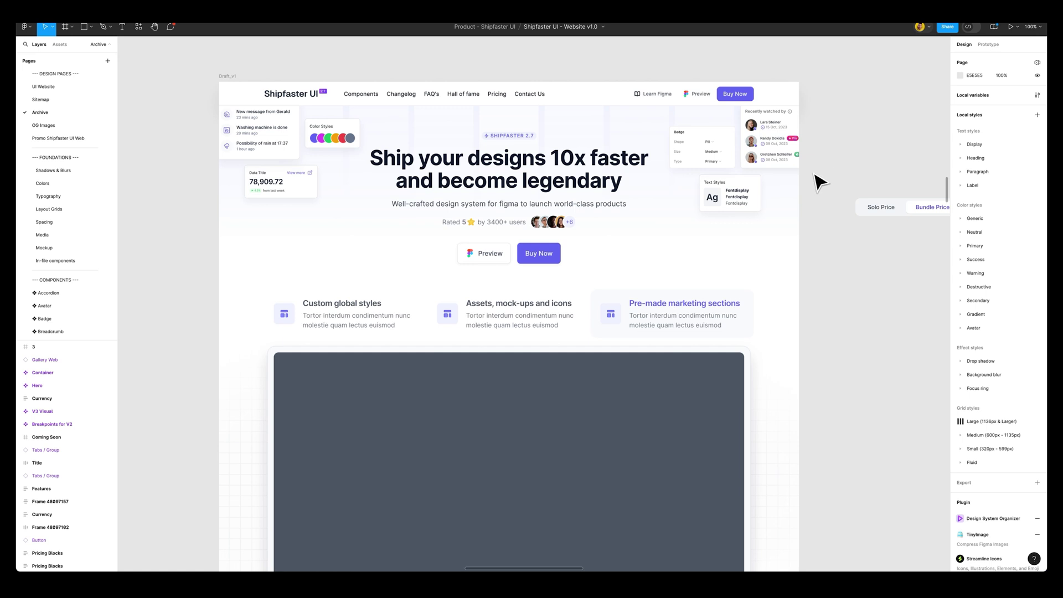
{"action": "scroll", "coordinate": [822, 182], "scroll_direction": "up", "scroll_amount": 2}
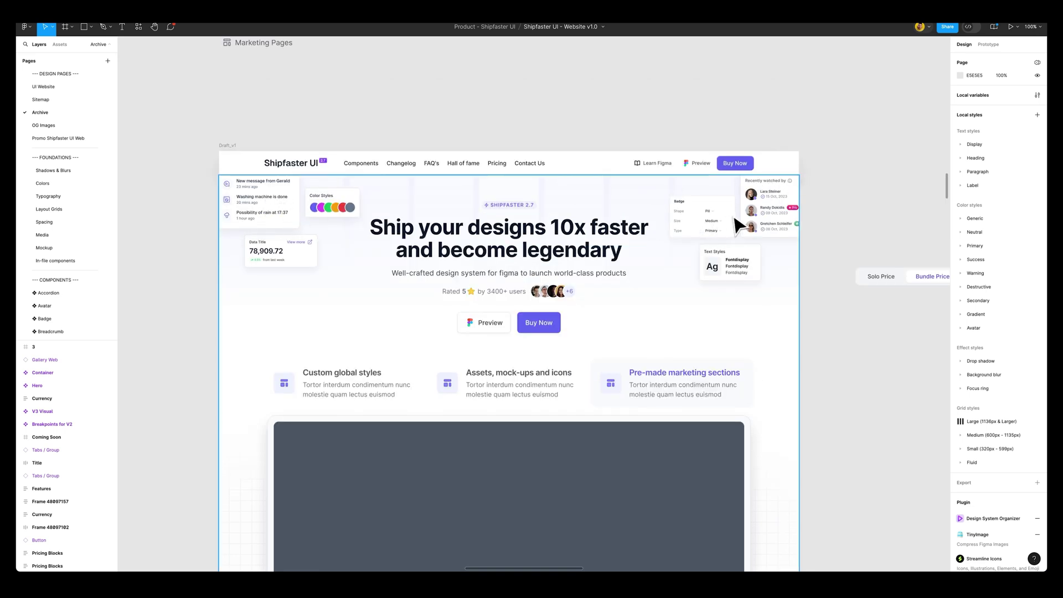
{"action": "scroll", "coordinate": [737, 224], "scroll_direction": "down", "scroll_amount": 15}
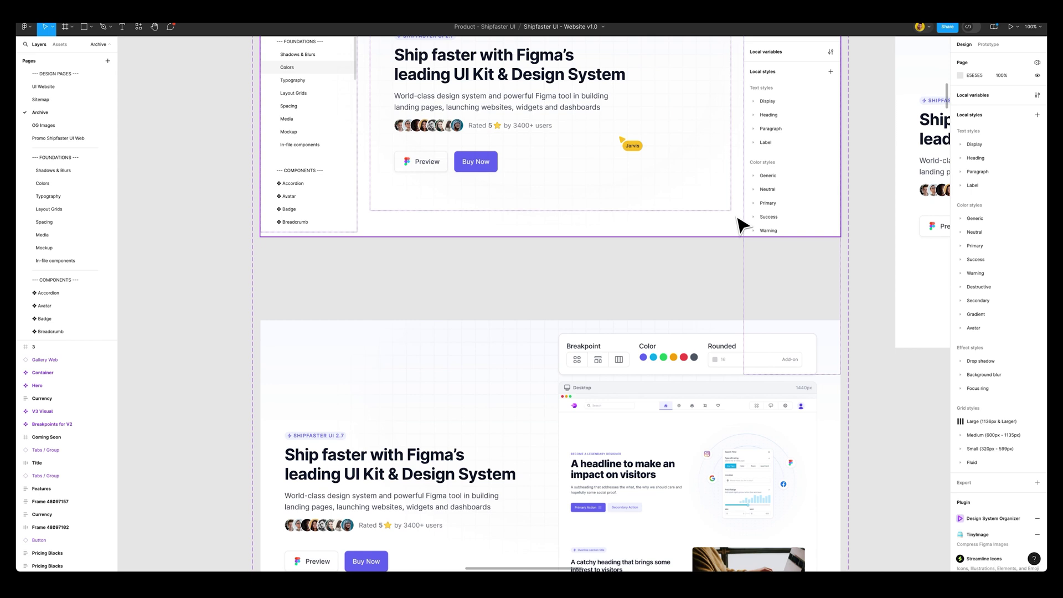
{"action": "key", "text": "minus"}
{"action": "left_click_drag", "start_coordinate": [710, 175], "coordinate": [709, 230]}
{"action": "key", "text": "shift+0"}
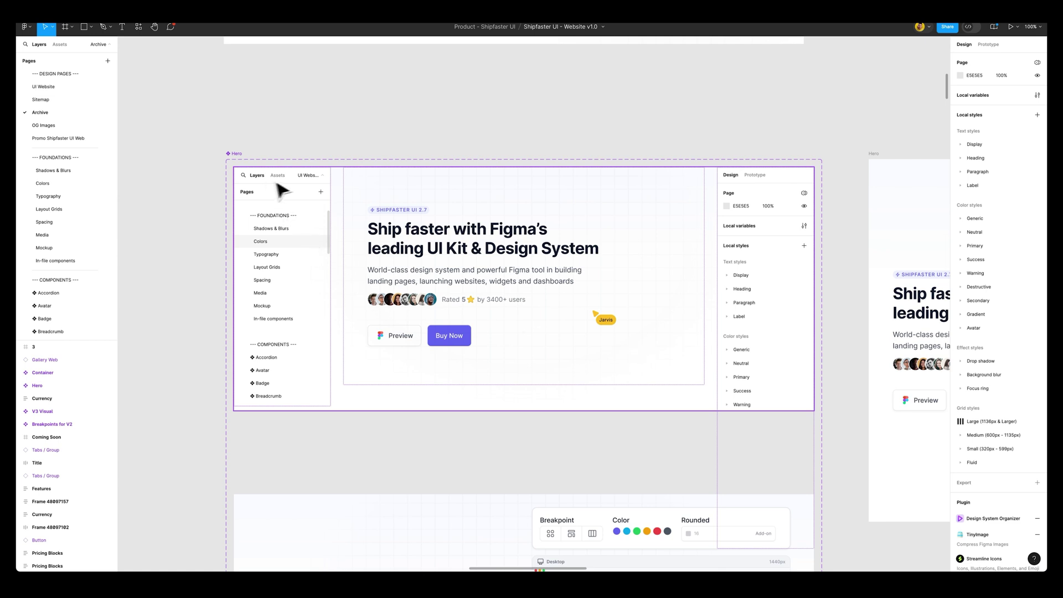
{"action": "scroll", "coordinate": [770, 315], "scroll_direction": "down", "scroll_amount": 10}
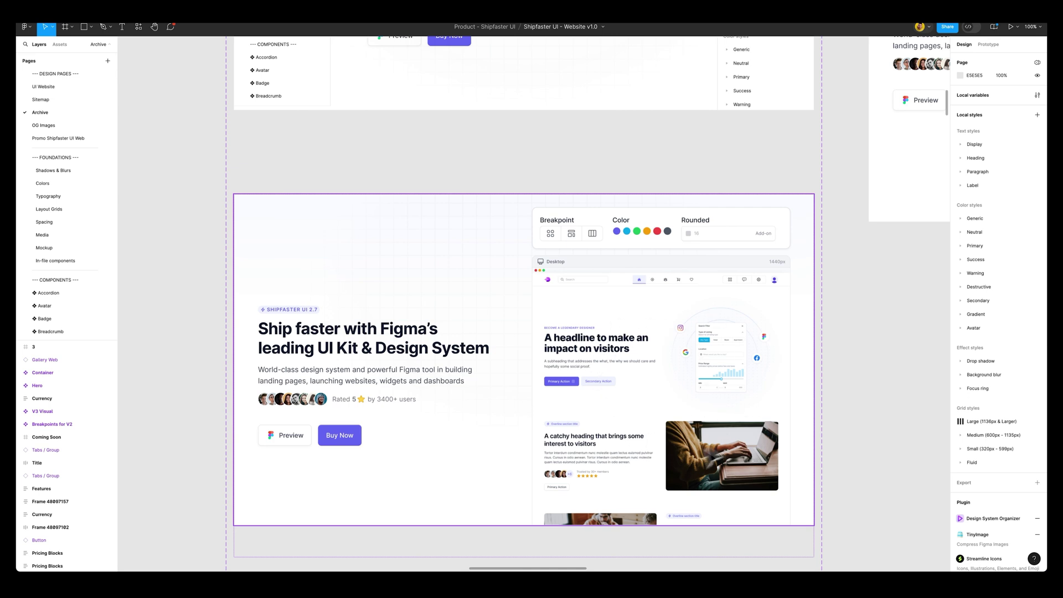
{"action": "scroll", "coordinate": [706, 341], "scroll_direction": "up", "scroll_amount": 6}
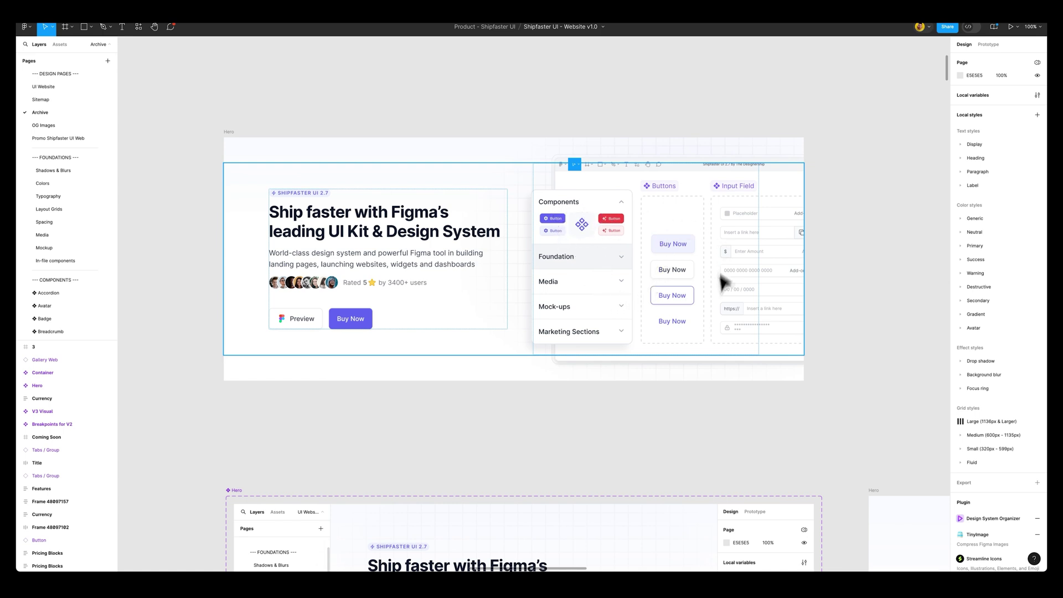
Step: In Chrome, switch the embedded demo between the Shadows & Blurs and Typography pages
{"action": "key", "text": "super+Tab"}
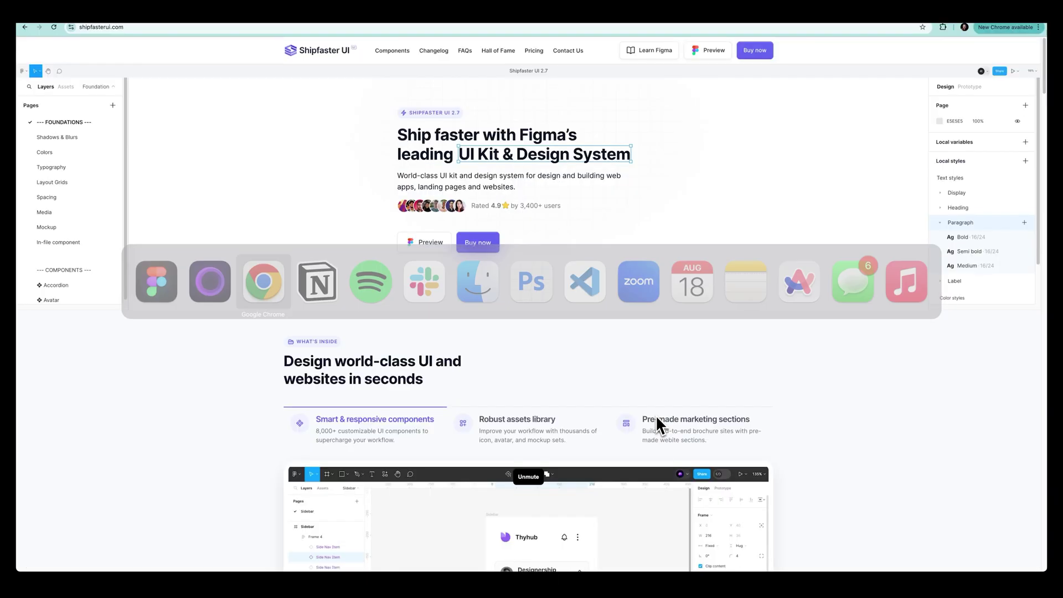
{"action": "left_click", "coordinate": [61, 139]}
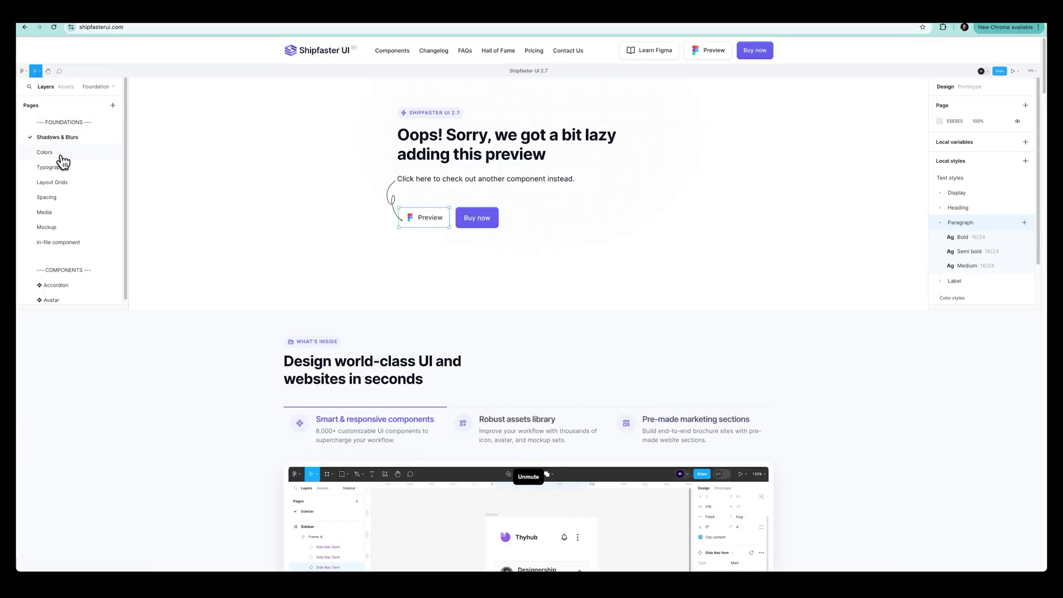
{"action": "left_click", "coordinate": [78, 166]}
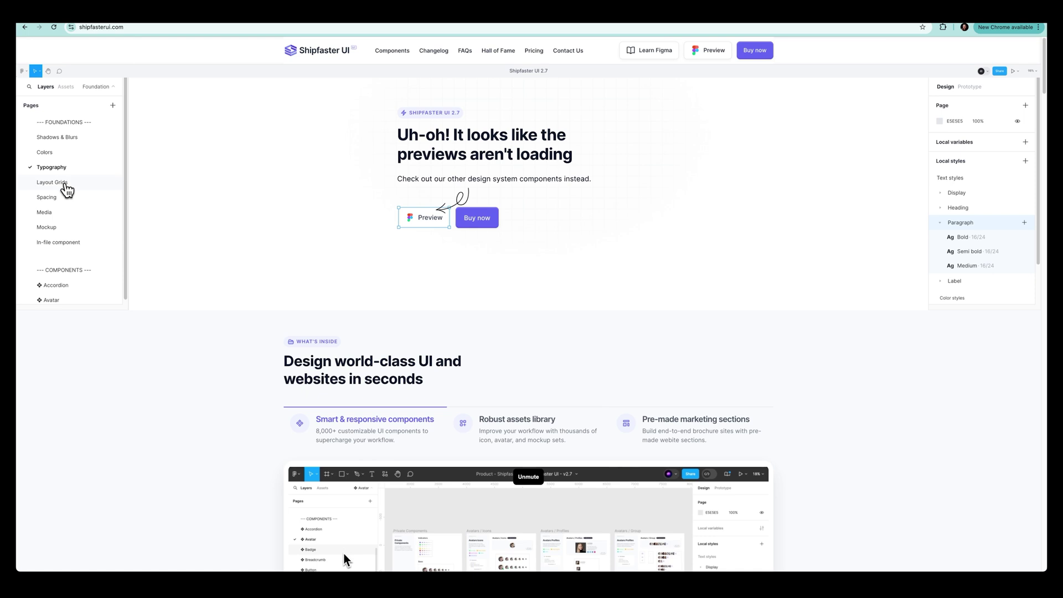
{"action": "left_click", "coordinate": [62, 138]}
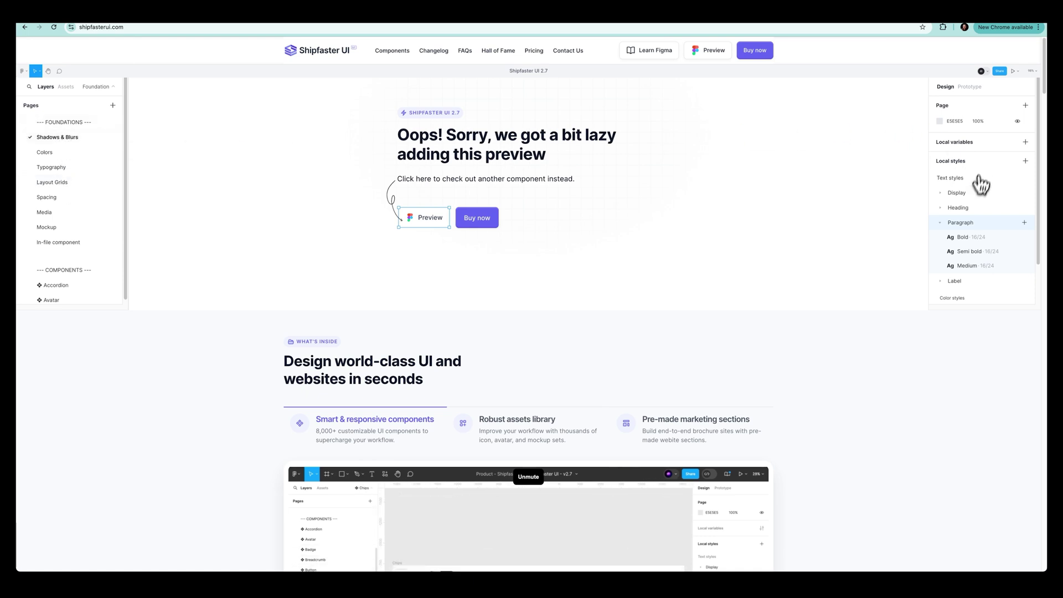
Step: Expand the Display and Heading text styles, then collapse Heading again
{"action": "left_click", "coordinate": [958, 193]}
{"action": "left_click", "coordinate": [958, 265]}
{"action": "scroll", "coordinate": [975, 233], "scroll_direction": "down", "scroll_amount": 2}
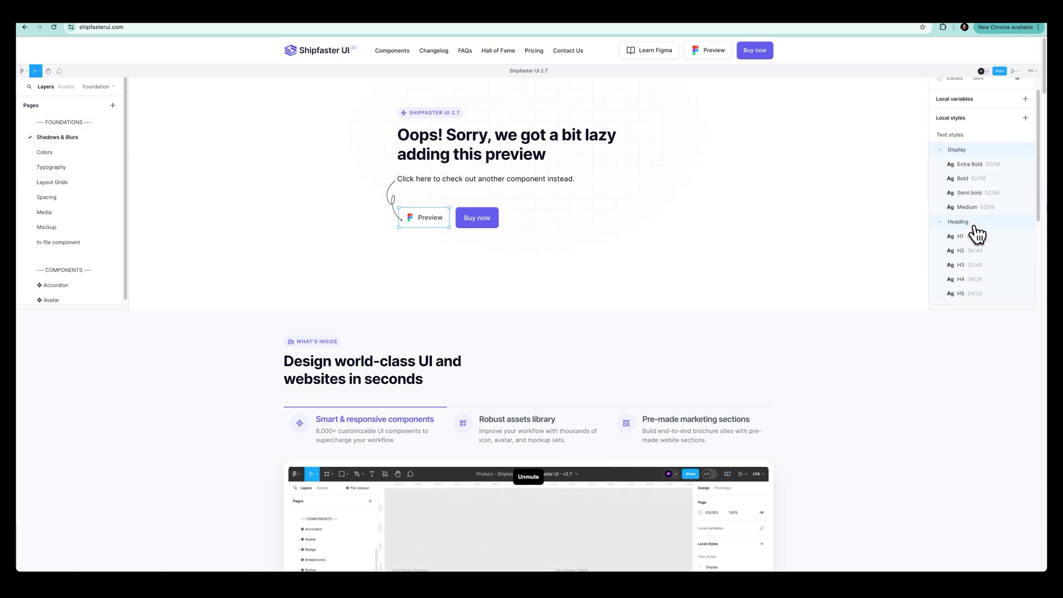
{"action": "left_click", "coordinate": [957, 143]}
{"action": "left_click", "coordinate": [968, 188]}
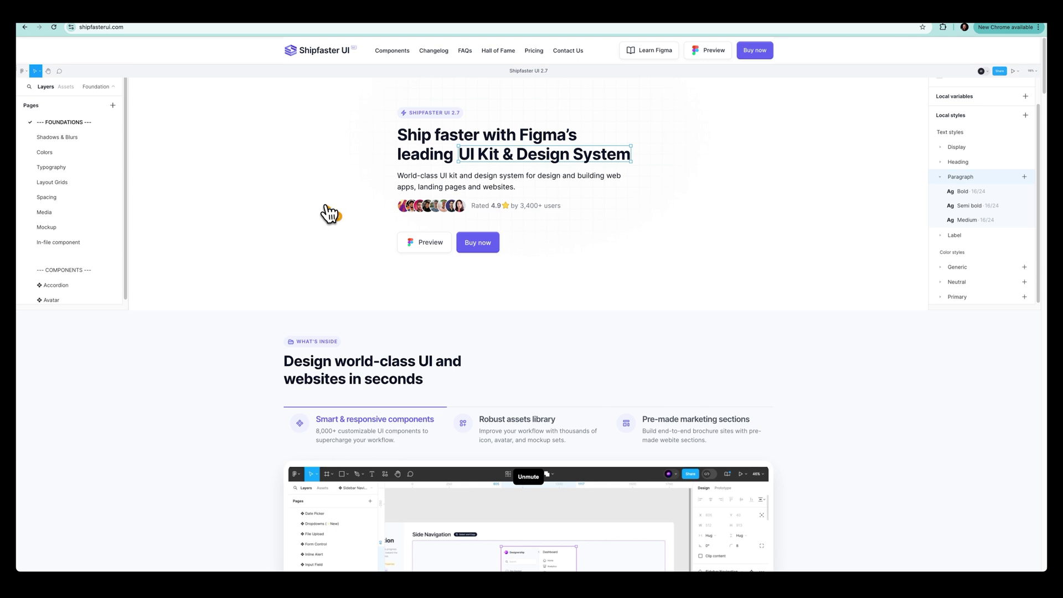
Step: Return to Figma and scroll the Archive canvas through the Hero frames
{"action": "key", "text": "super+Tab"}
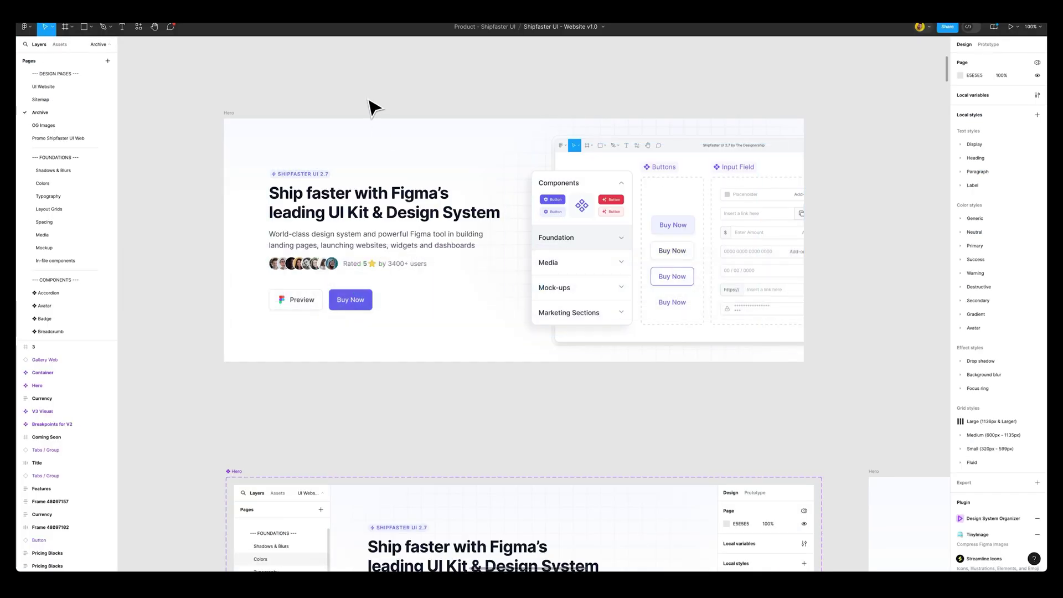
{"action": "scroll", "coordinate": [695, 339], "scroll_direction": "down", "scroll_amount": 3}
{"action": "scroll", "coordinate": [695, 338], "scroll_direction": "up", "scroll_amount": 2}
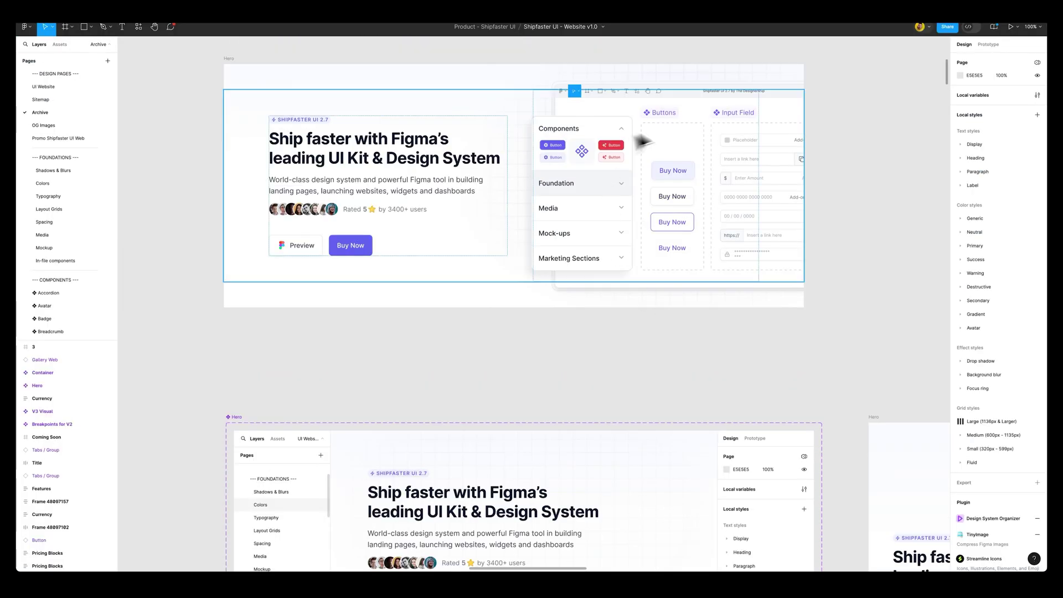
{"action": "scroll", "coordinate": [661, 183], "scroll_direction": "down", "scroll_amount": 10}
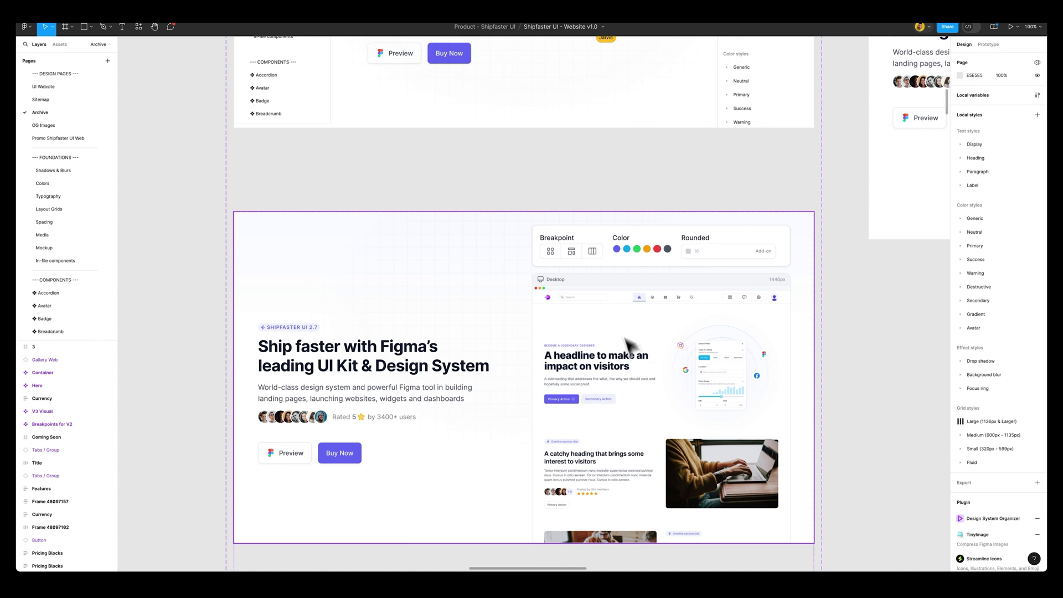
{"action": "scroll", "coordinate": [700, 383], "scroll_direction": "down", "scroll_amount": 1}
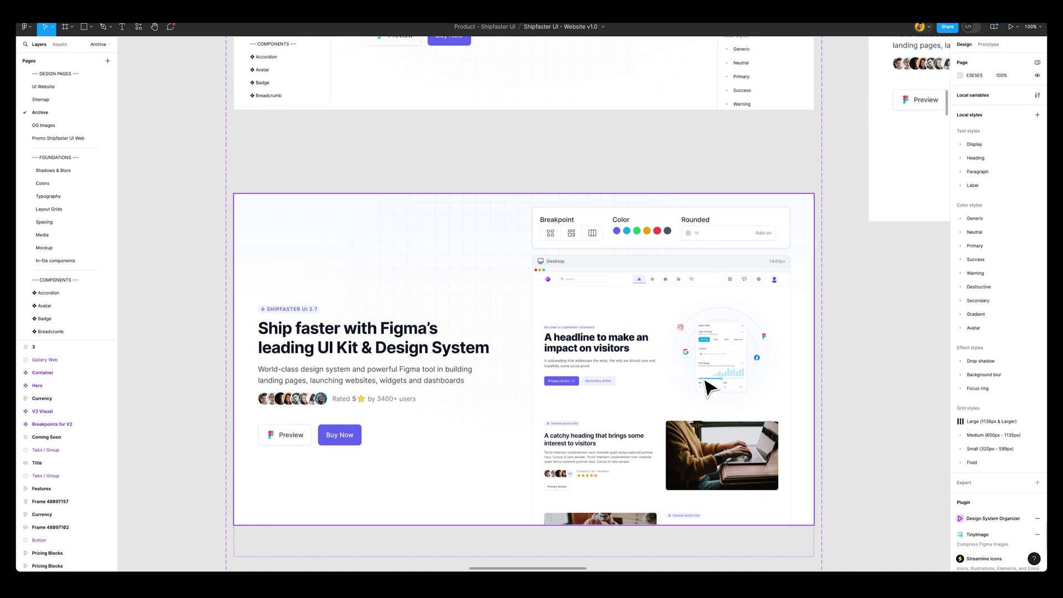
{"action": "scroll", "coordinate": [709, 386], "scroll_direction": "down", "scroll_amount": 1}
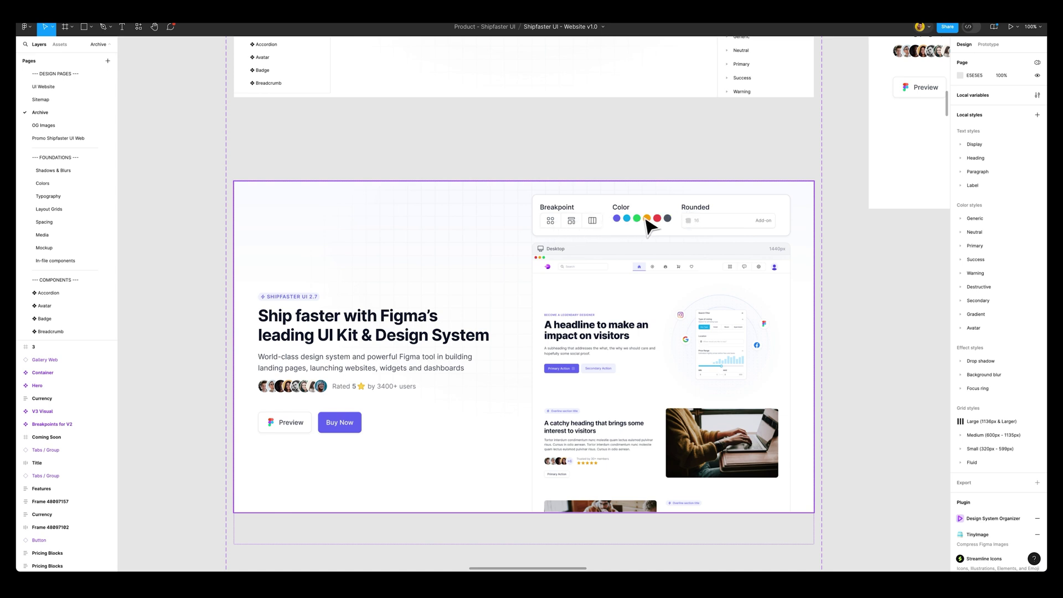
{"action": "scroll", "coordinate": [664, 224], "scroll_direction": "up", "scroll_amount": 5}
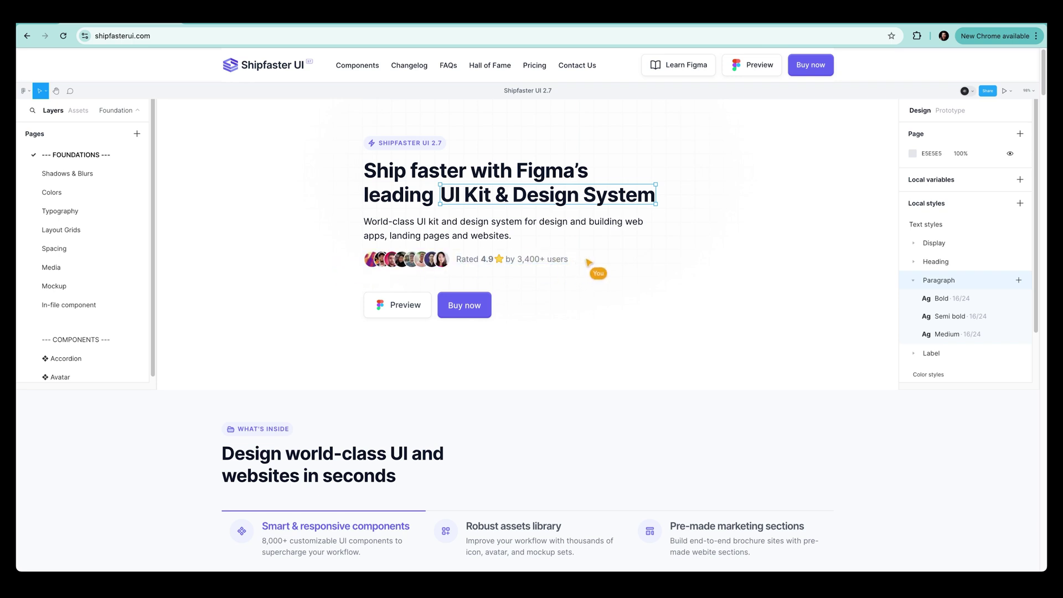
Step: Scroll the homepage down to the Files and Documents Table demo section
{"action": "scroll", "coordinate": [586, 272], "scroll_direction": "down", "scroll_amount": 5}
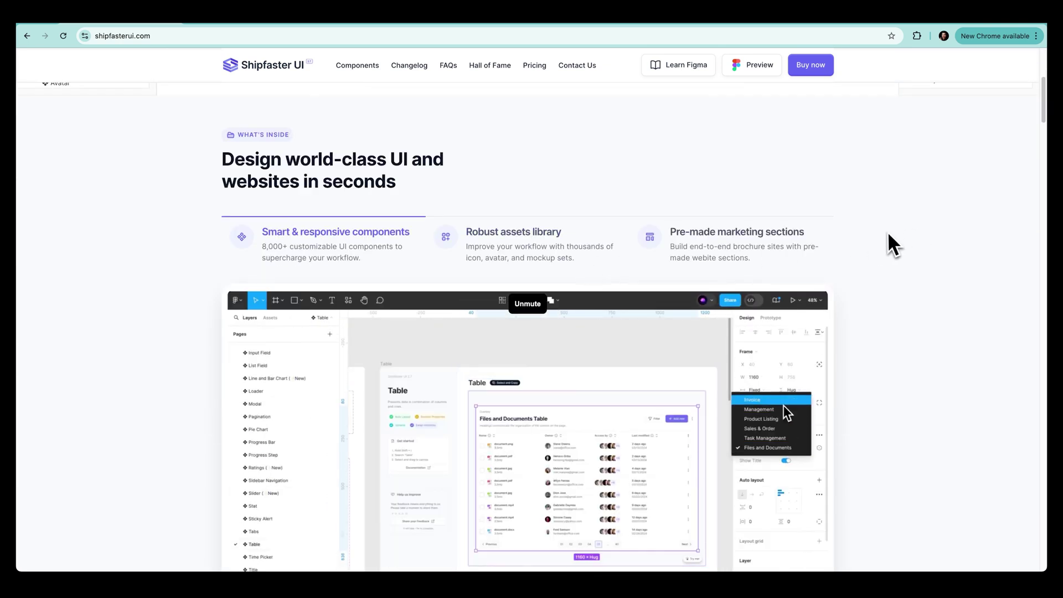
Step: Show the Robust assets library and Pre-made marketing sections demo clips
{"action": "scroll", "coordinate": [886, 233], "scroll_direction": "down", "scroll_amount": 1}
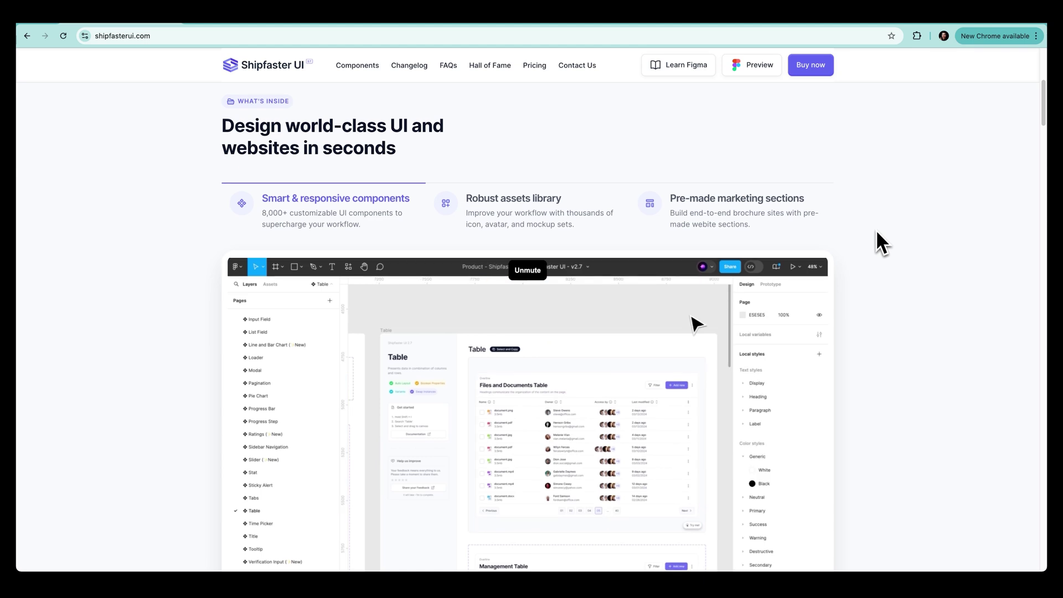
{"action": "scroll", "coordinate": [879, 236], "scroll_direction": "down", "scroll_amount": 1}
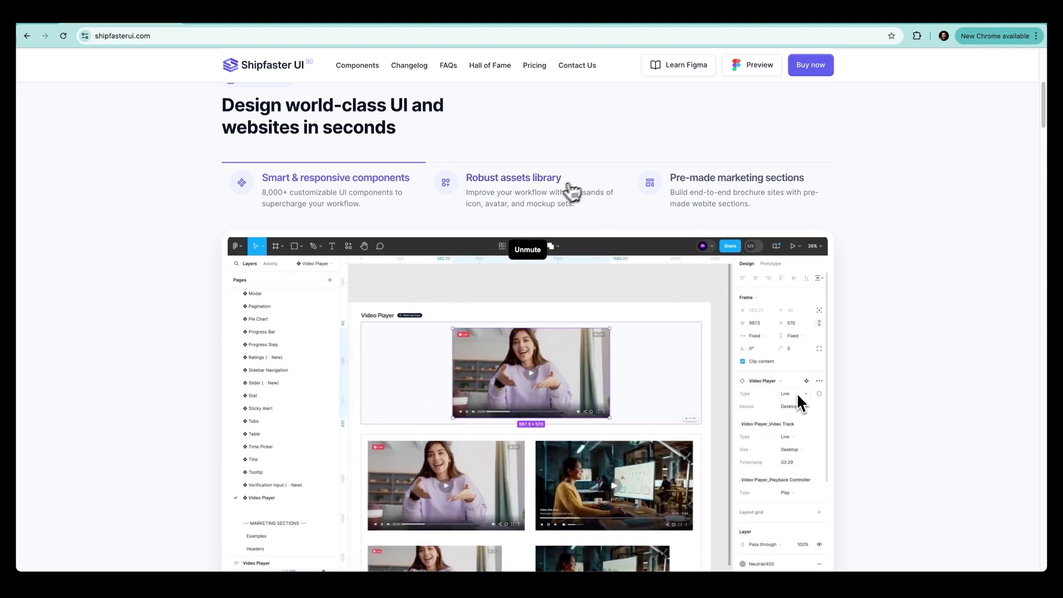
{"action": "left_click", "coordinate": [559, 194]}
{"action": "scroll", "coordinate": [558, 198], "scroll_direction": "down", "scroll_amount": 1}
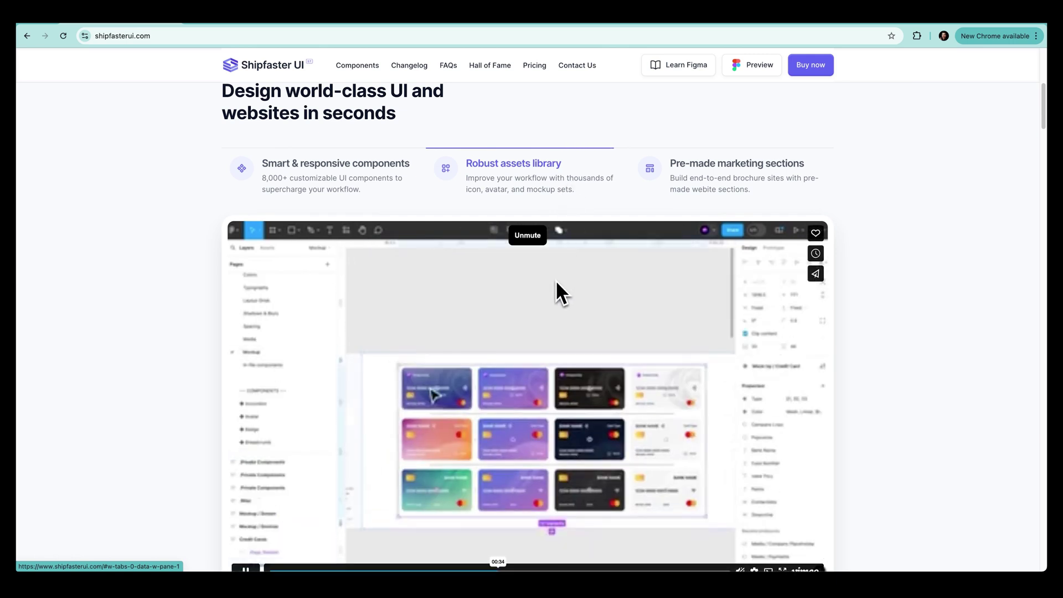
{"action": "left_click", "coordinate": [729, 178]}
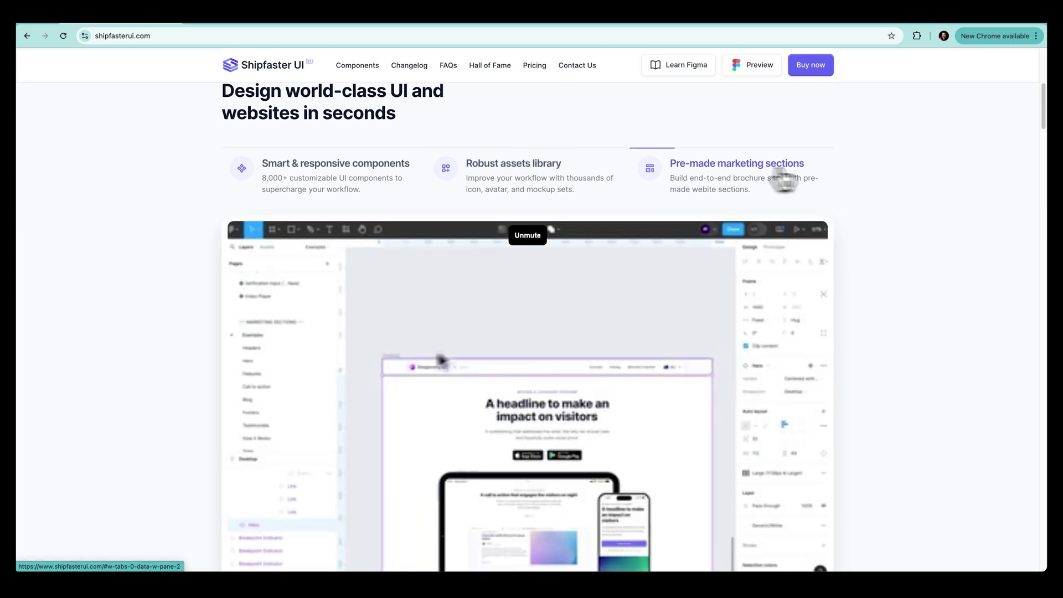
Step: Scroll to the features cards and select the demo radio button
{"action": "scroll", "coordinate": [875, 178], "scroll_direction": "down", "scroll_amount": 13}
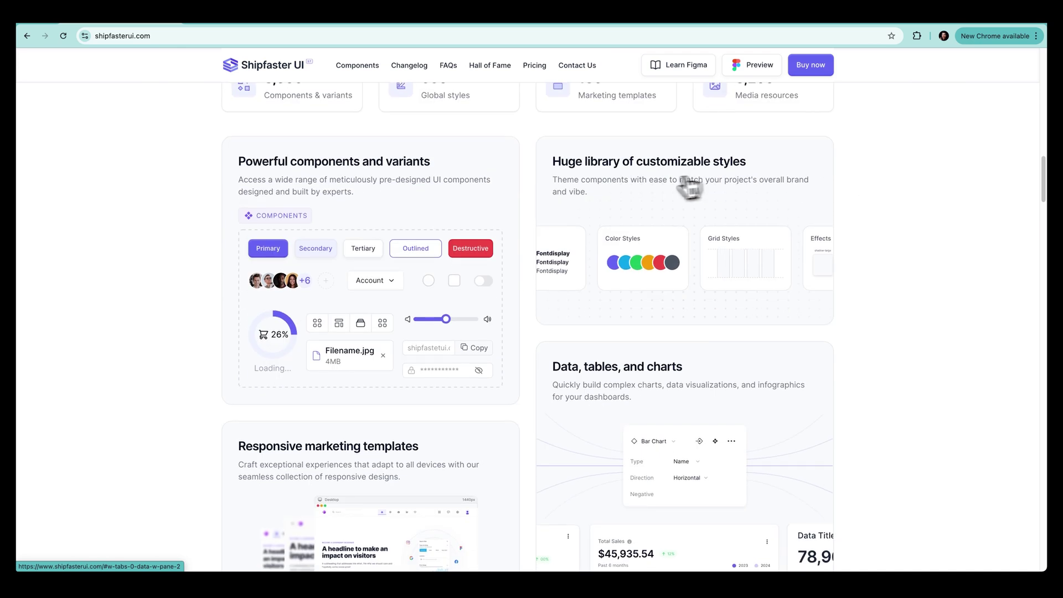
{"action": "scroll", "coordinate": [690, 185], "scroll_direction": "up", "scroll_amount": 2}
{"action": "scroll", "coordinate": [443, 122], "scroll_direction": "up", "scroll_amount": 1}
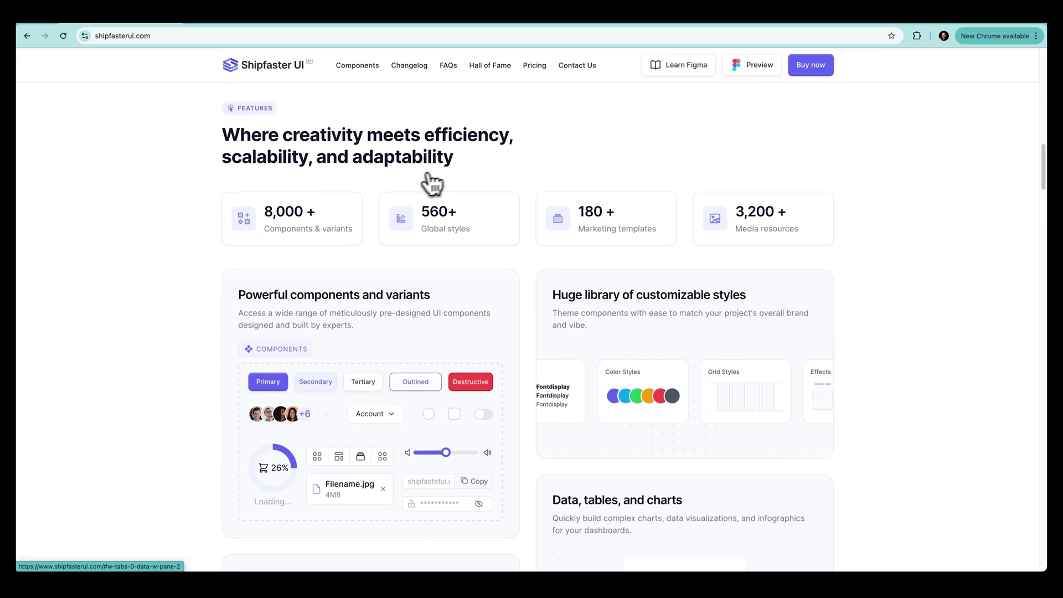
{"action": "scroll", "coordinate": [374, 175], "scroll_direction": "up", "scroll_amount": 1}
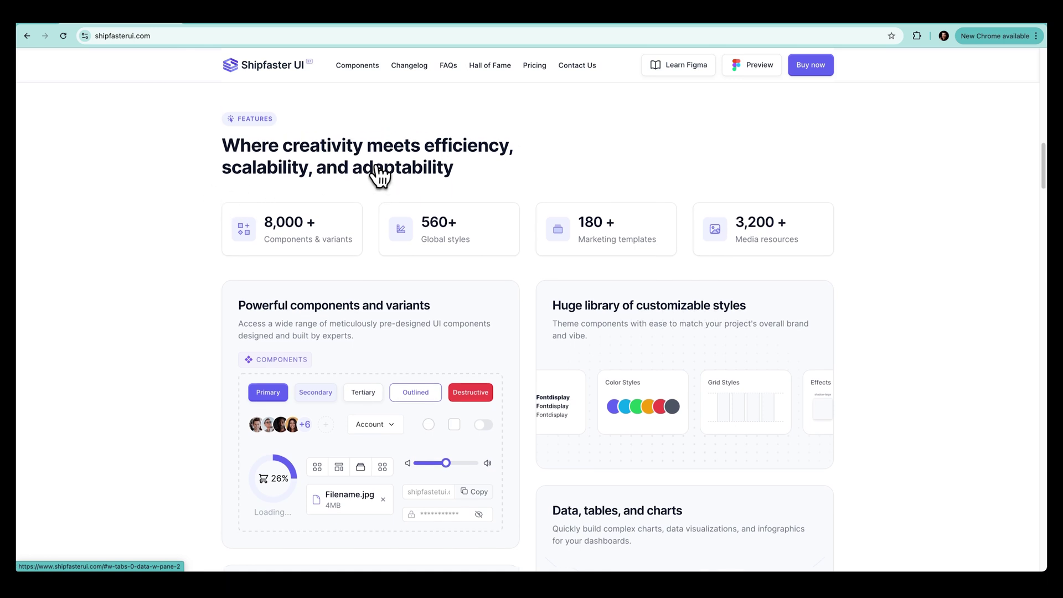
{"action": "scroll", "coordinate": [381, 176], "scroll_direction": "down", "scroll_amount": 1}
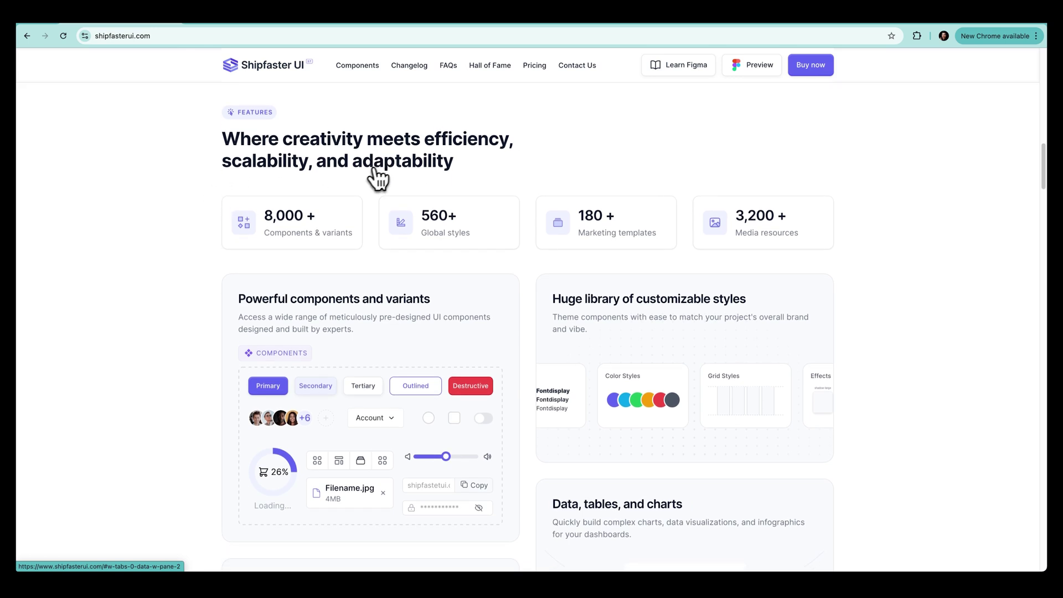
{"action": "scroll", "coordinate": [908, 260], "scroll_direction": "down", "scroll_amount": 3}
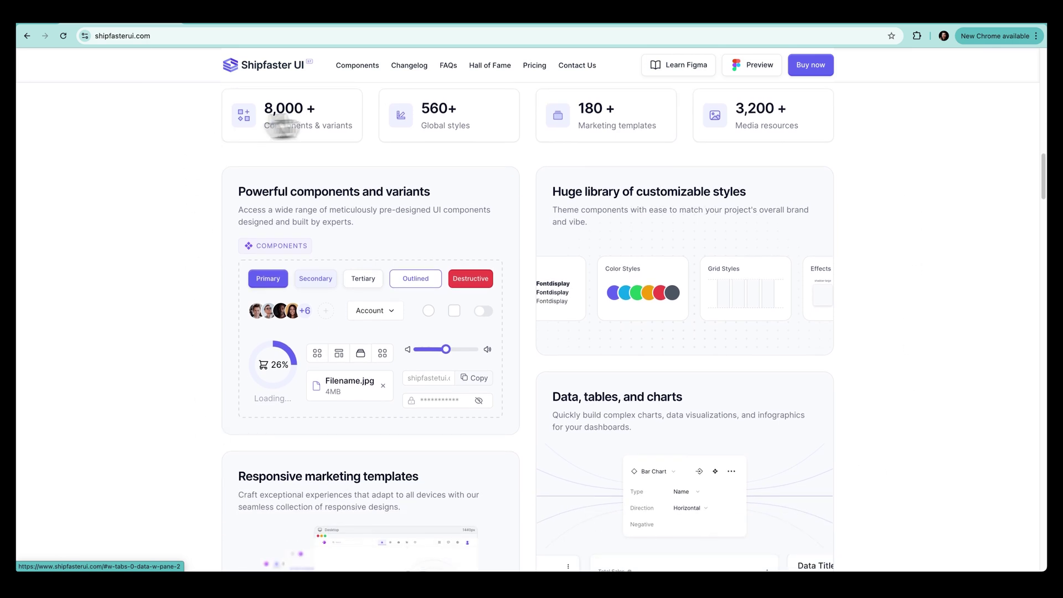
{"action": "scroll", "coordinate": [795, 139], "scroll_direction": "up", "scroll_amount": 1}
{"action": "left_click", "coordinate": [429, 323]}
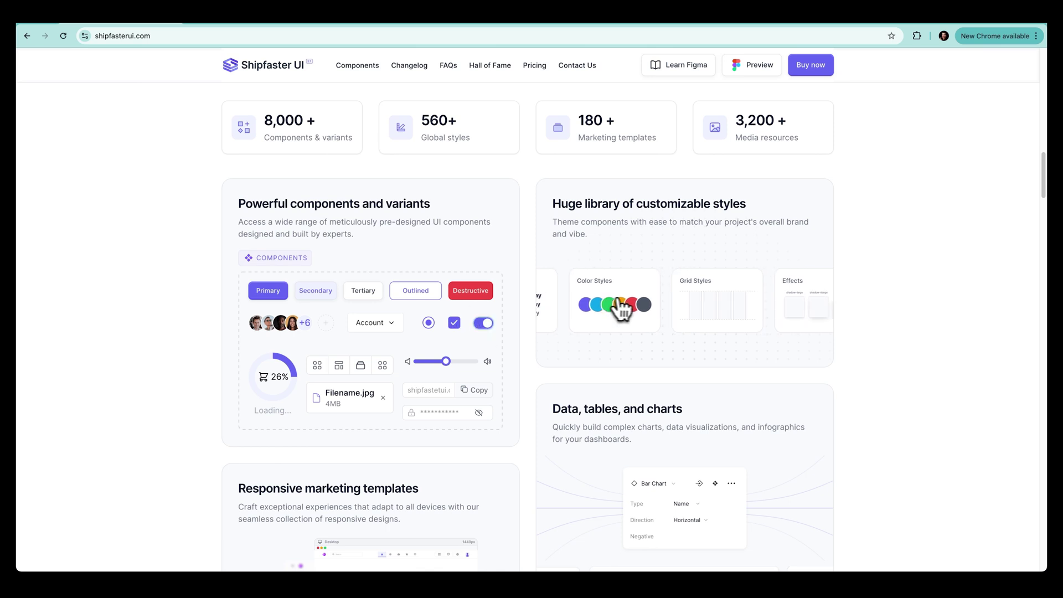
Step: Keep Name as the bar chart Type and scroll to 'Designed for everyone in mind'
{"action": "left_click", "coordinate": [686, 504]}
{"action": "left_click", "coordinate": [690, 505]}
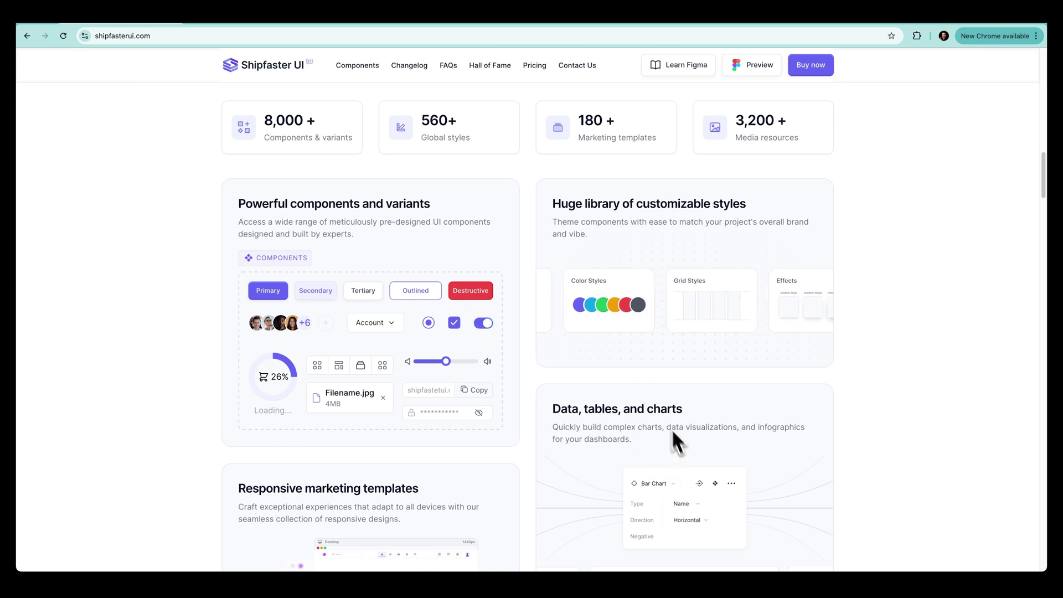
{"action": "scroll", "coordinate": [624, 382], "scroll_direction": "up", "scroll_amount": 2}
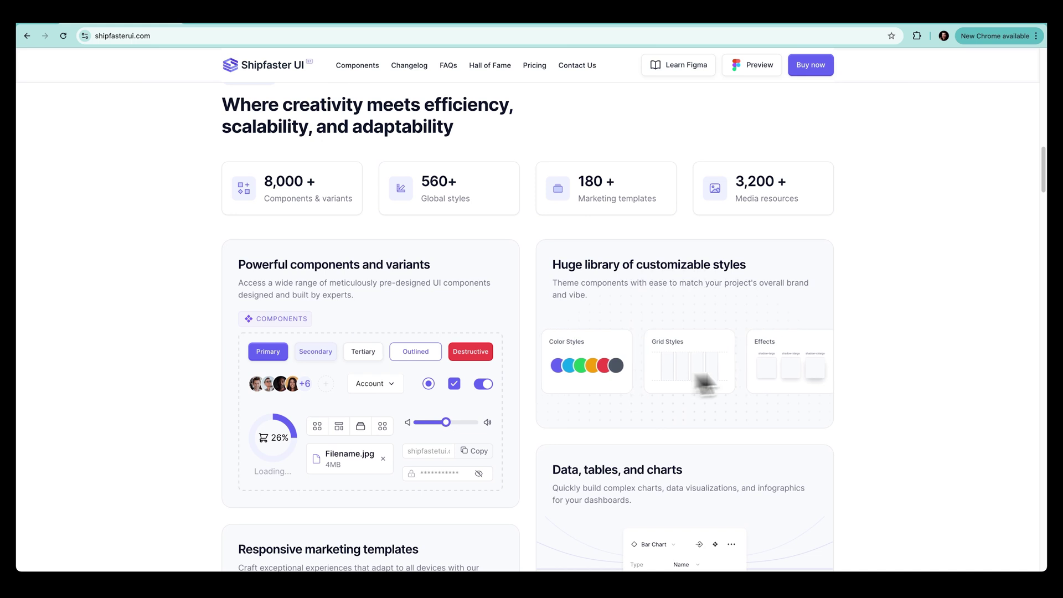
{"action": "scroll", "coordinate": [880, 384], "scroll_direction": "up", "scroll_amount": 1}
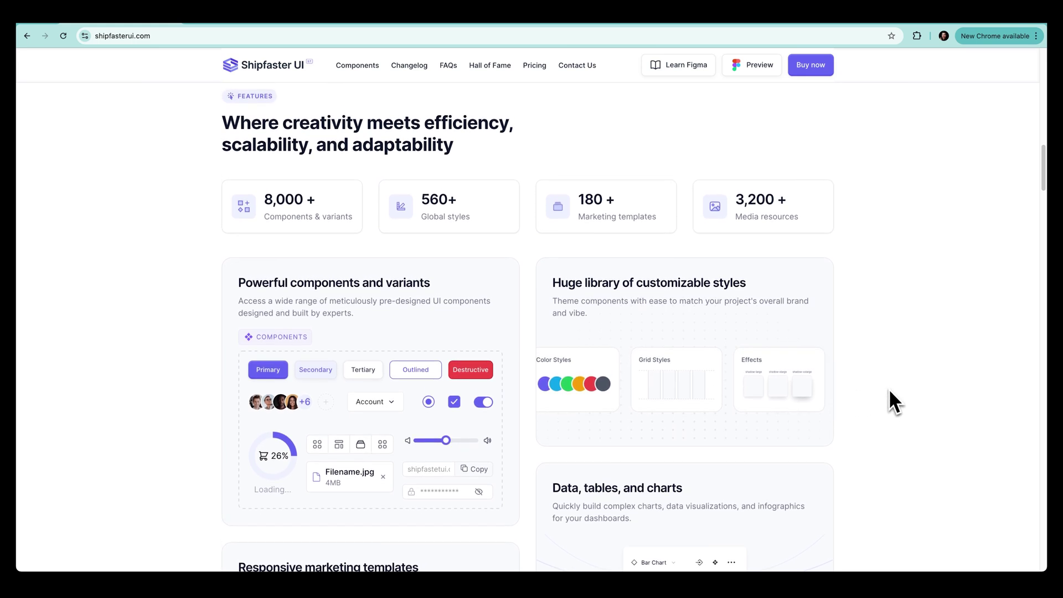
{"action": "scroll", "coordinate": [889, 390], "scroll_direction": "down", "scroll_amount": 12}
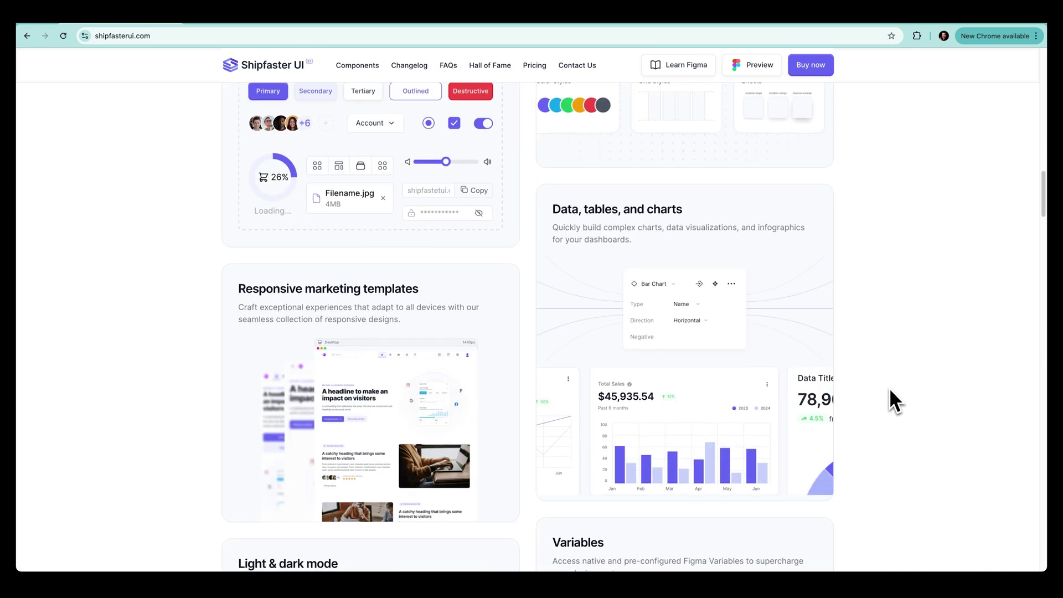
Step: Scroll down to the 'Thousands of components are only a click away' grid
{"action": "scroll", "coordinate": [889, 390], "scroll_direction": "down", "scroll_amount": 3}
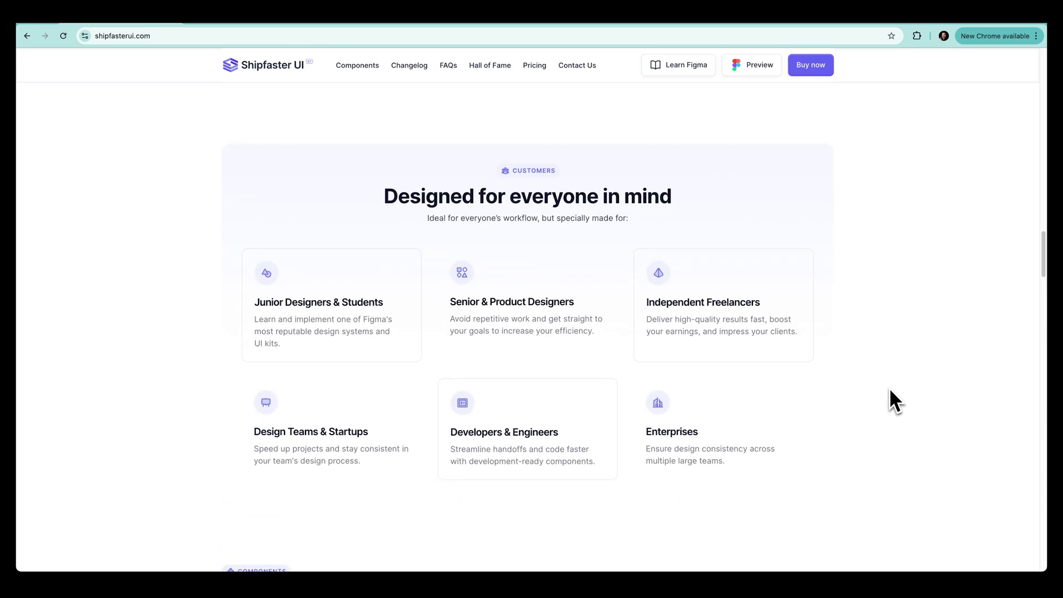
{"action": "scroll", "coordinate": [890, 387], "scroll_direction": "down", "scroll_amount": 1}
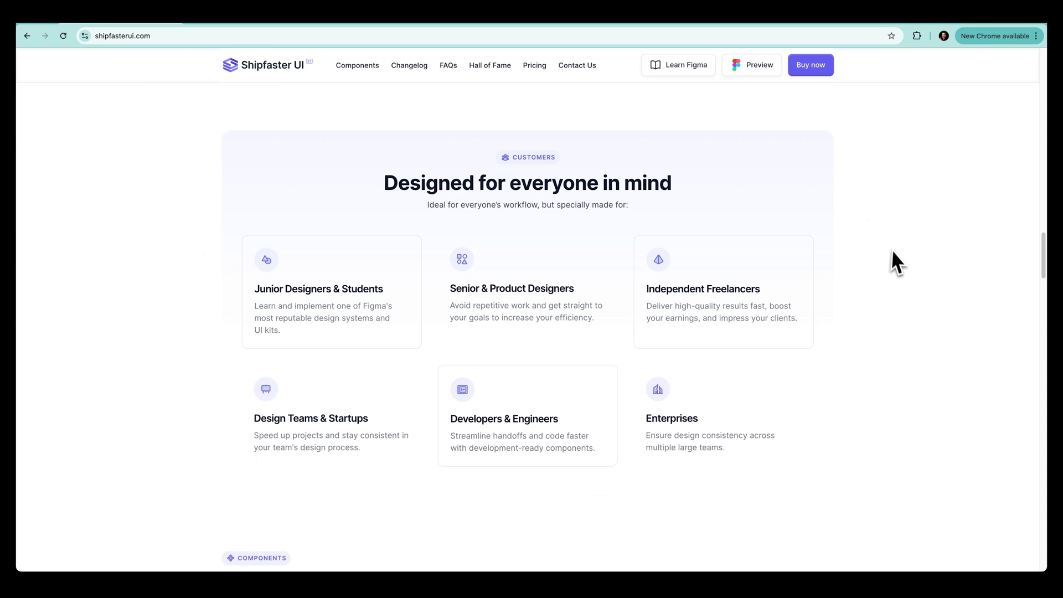
{"action": "scroll", "coordinate": [881, 372], "scroll_direction": "down", "scroll_amount": 3}
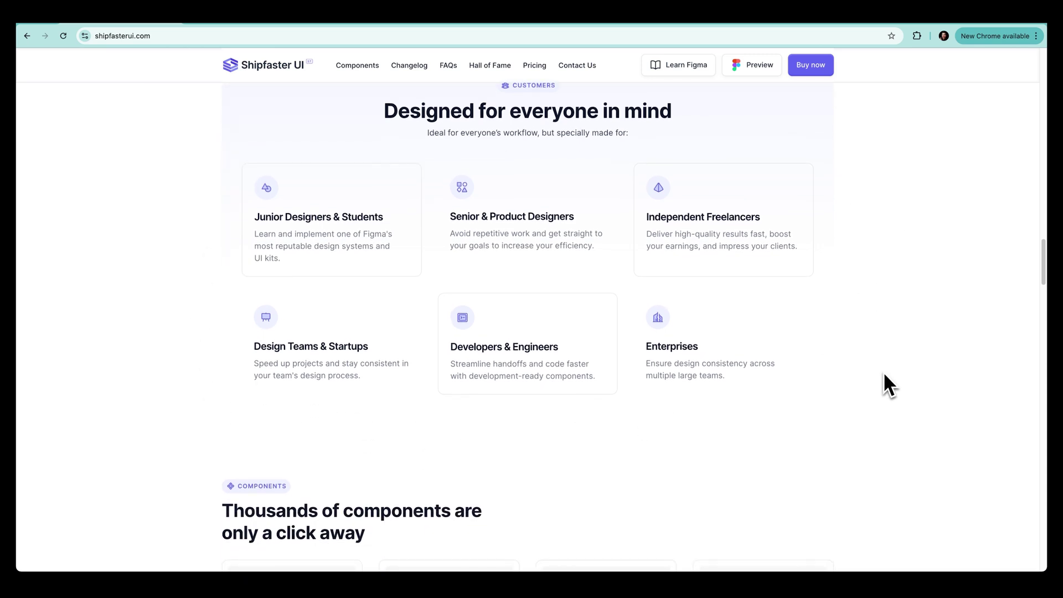
{"action": "scroll", "coordinate": [880, 385], "scroll_direction": "down", "scroll_amount": 10}
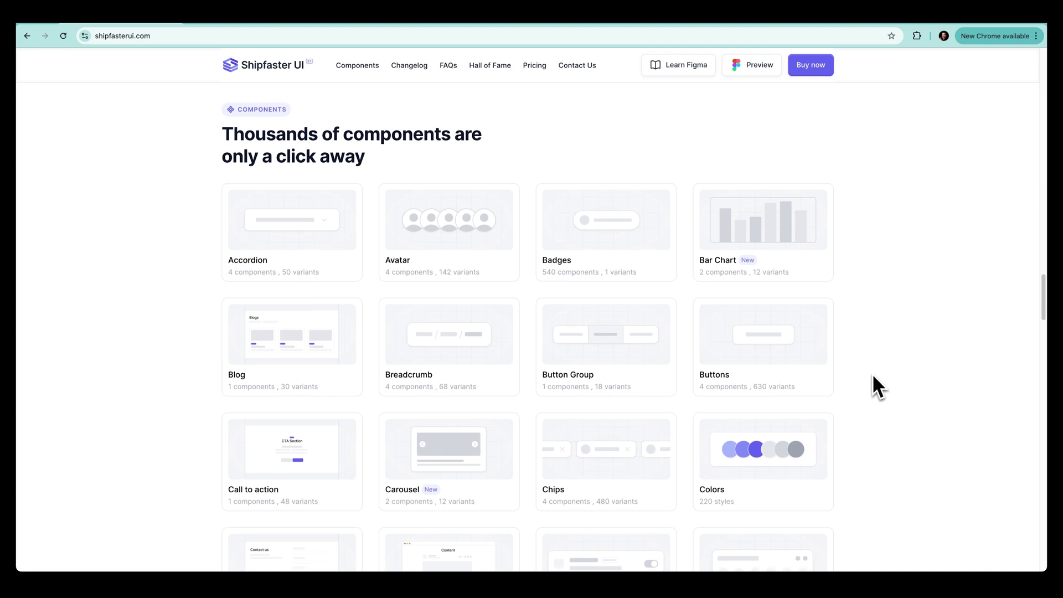
{"action": "scroll", "coordinate": [874, 376], "scroll_direction": "up", "scroll_amount": 1}
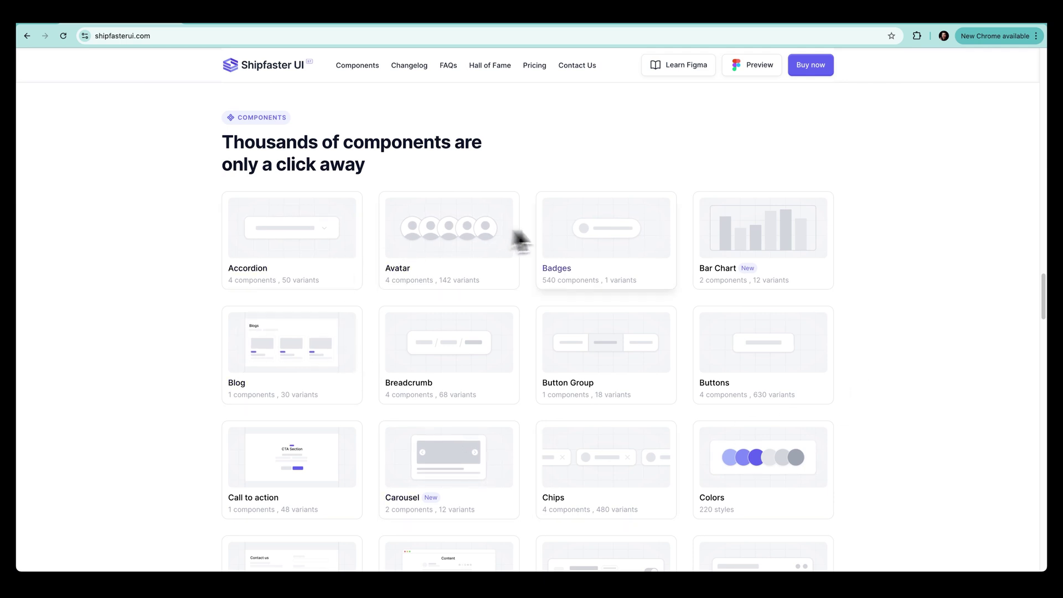
{"action": "scroll", "coordinate": [714, 233], "scroll_direction": "down", "scroll_amount": 1}
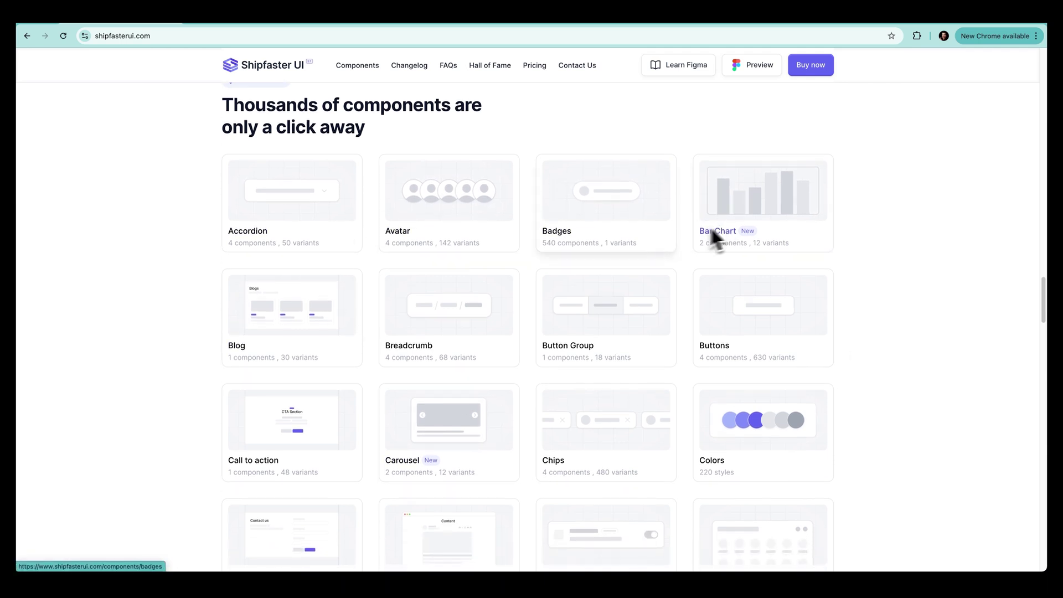
{"action": "scroll", "coordinate": [477, 221], "scroll_direction": "down", "scroll_amount": 1}
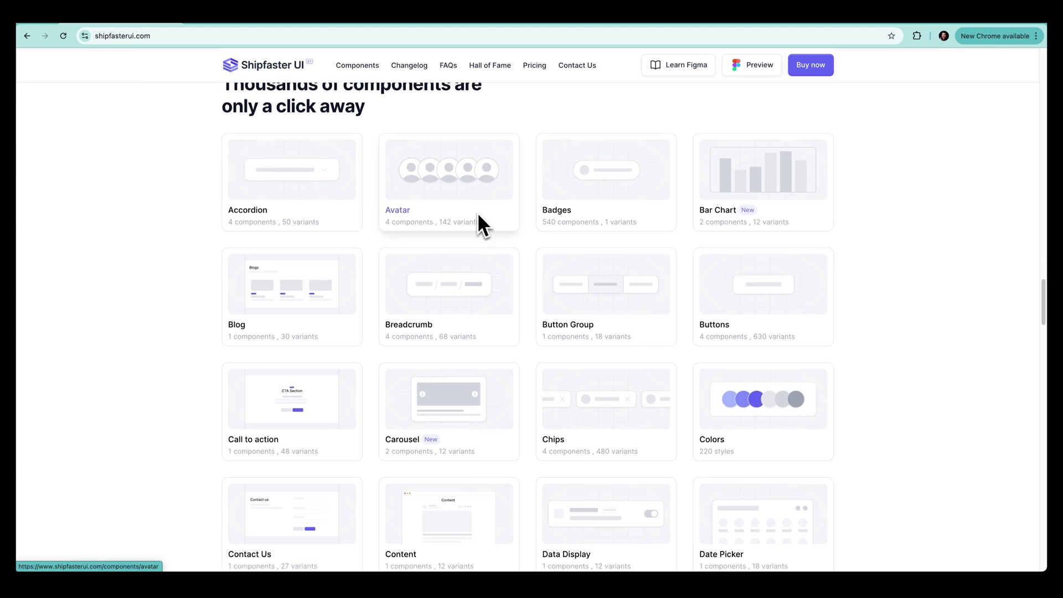
Step: Open the Breadcrumb component page and read through its guidelines and Figma embed
{"action": "left_click", "coordinate": [472, 308]}
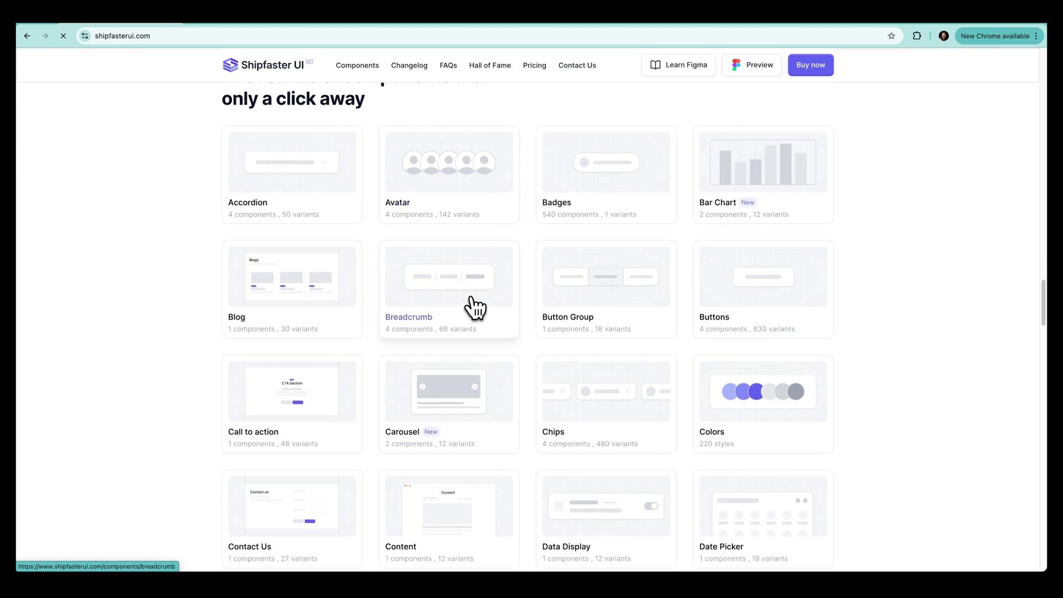
{"action": "scroll", "coordinate": [476, 307], "scroll_direction": "down", "scroll_amount": 5}
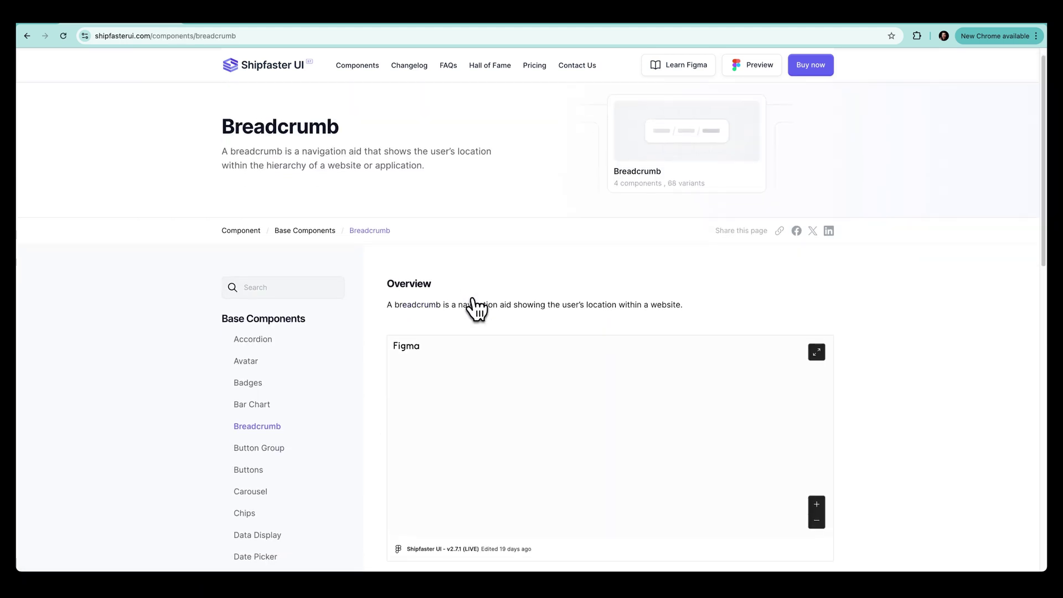
{"action": "scroll", "coordinate": [371, 287], "scroll_direction": "down", "scroll_amount": 1}
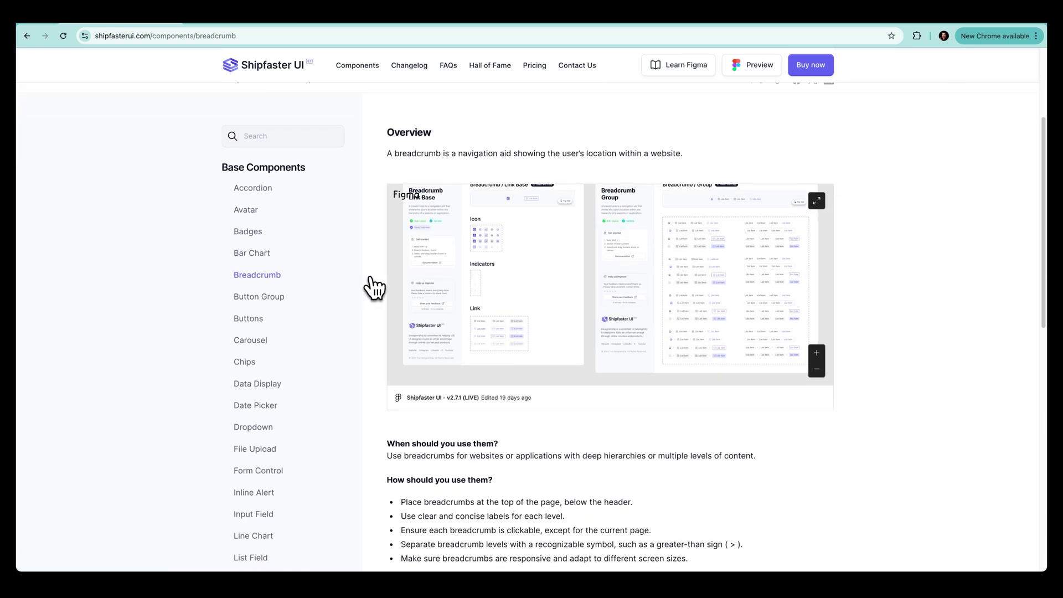
{"action": "scroll", "coordinate": [374, 286], "scroll_direction": "down", "scroll_amount": 1}
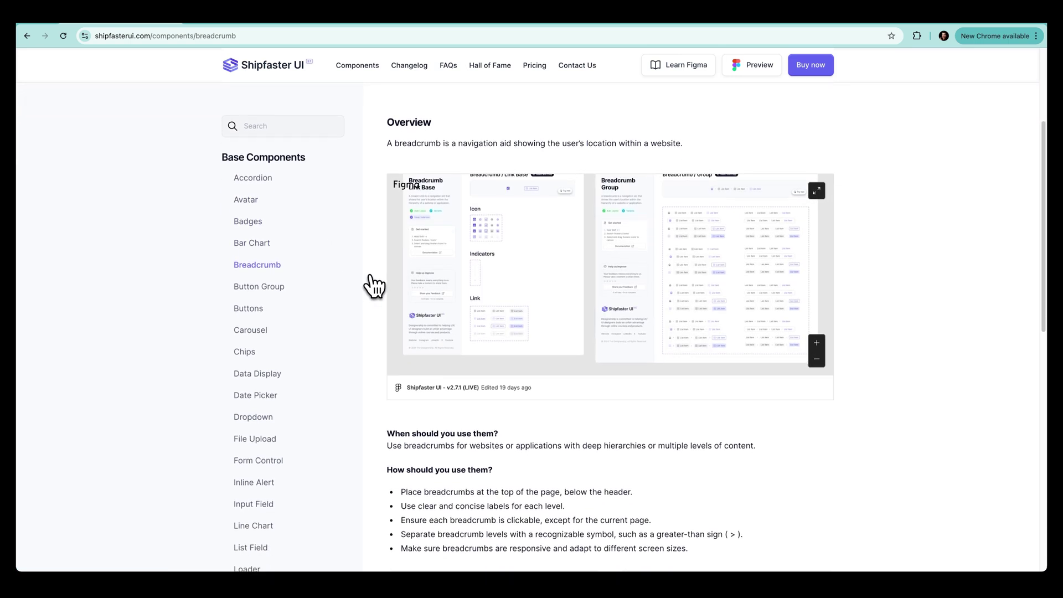
{"action": "scroll", "coordinate": [374, 286], "scroll_direction": "down", "scroll_amount": 1}
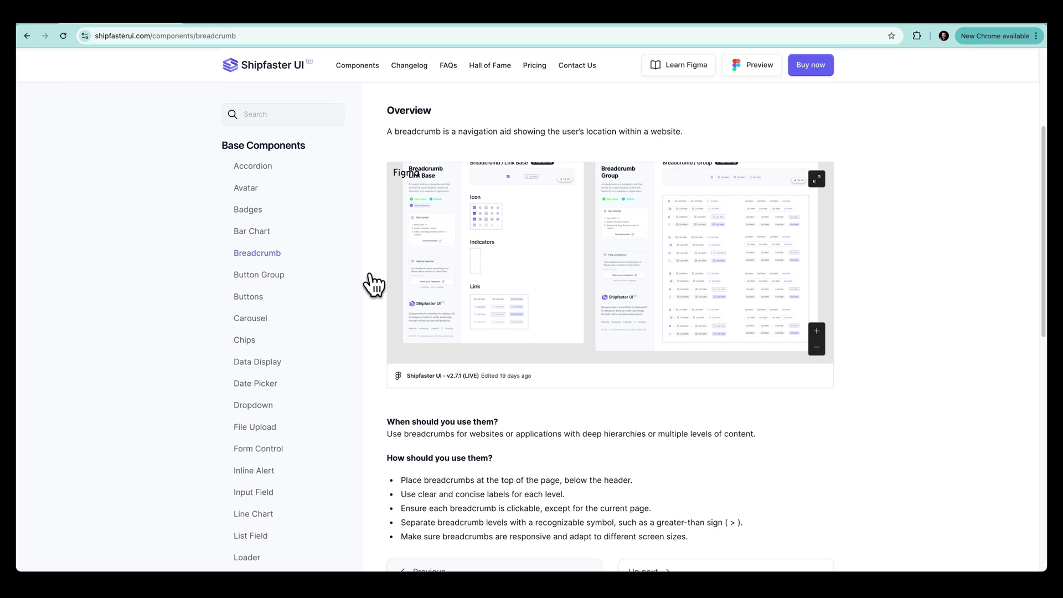
{"action": "scroll", "coordinate": [375, 272], "scroll_direction": "down", "scroll_amount": 1}
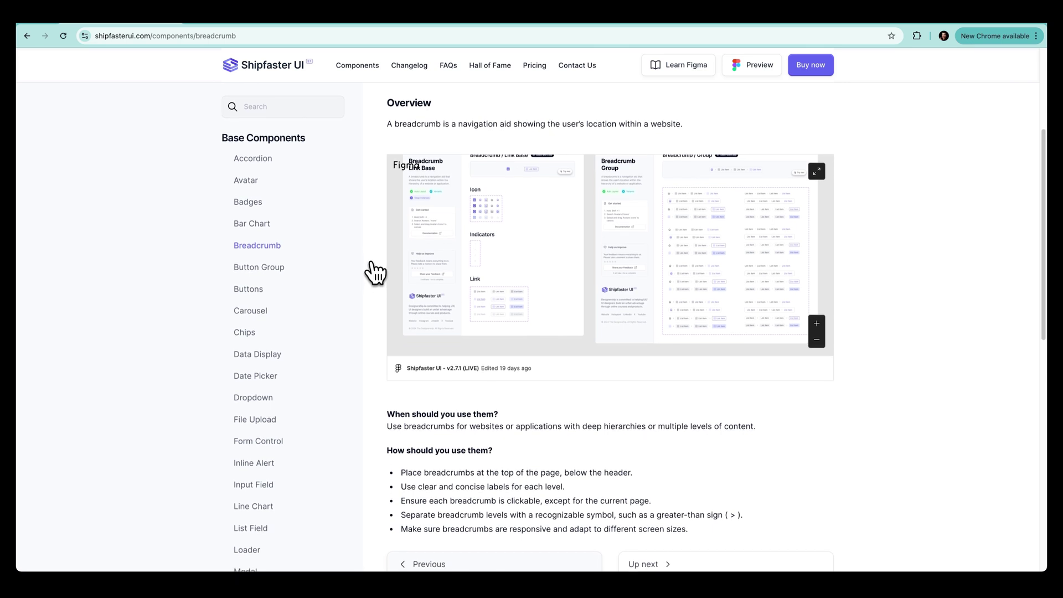
{"action": "scroll", "coordinate": [375, 272], "scroll_direction": "down", "scroll_amount": 3}
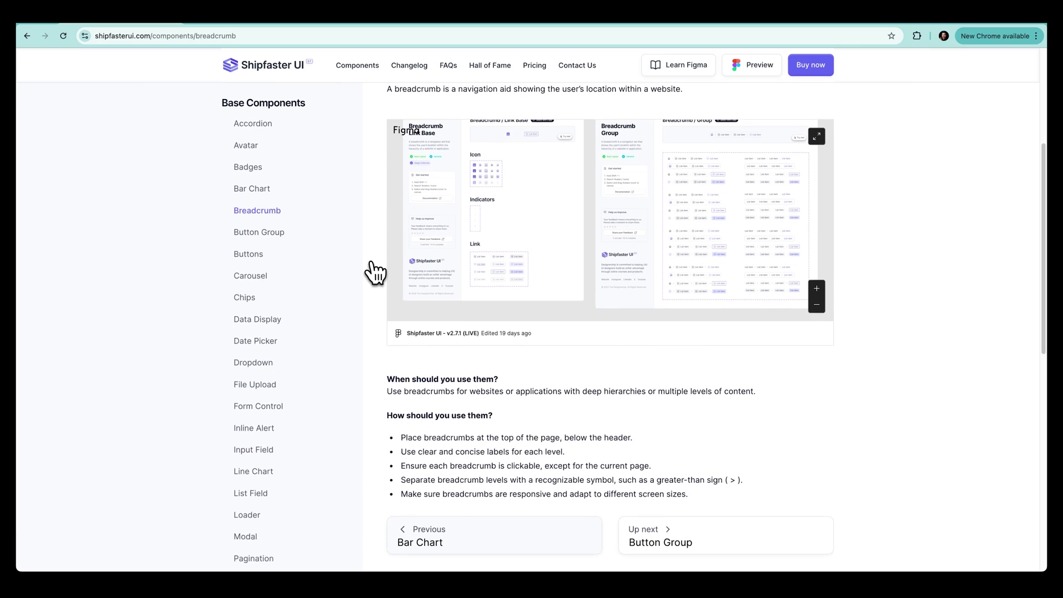
Step: Scroll back up and return home via the Shipfaster UI logo
{"action": "scroll", "coordinate": [375, 272], "scroll_direction": "up", "scroll_amount": 1}
{"action": "scroll", "coordinate": [716, 273], "scroll_direction": "up", "scroll_amount": 1}
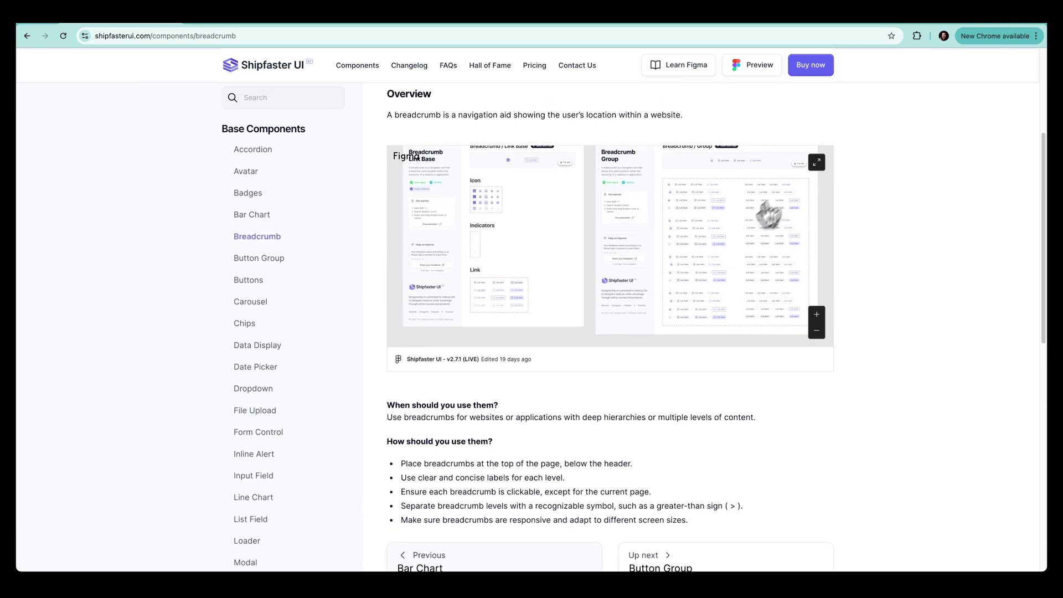
{"action": "scroll", "coordinate": [736, 222], "scroll_direction": "up", "scroll_amount": 1}
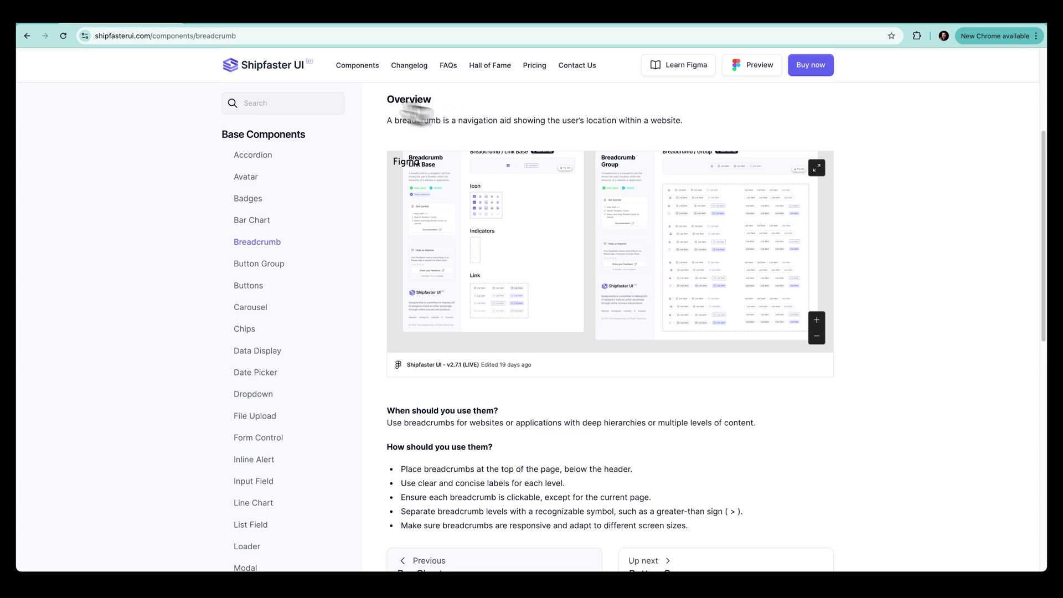
{"action": "left_click", "coordinate": [263, 72]}
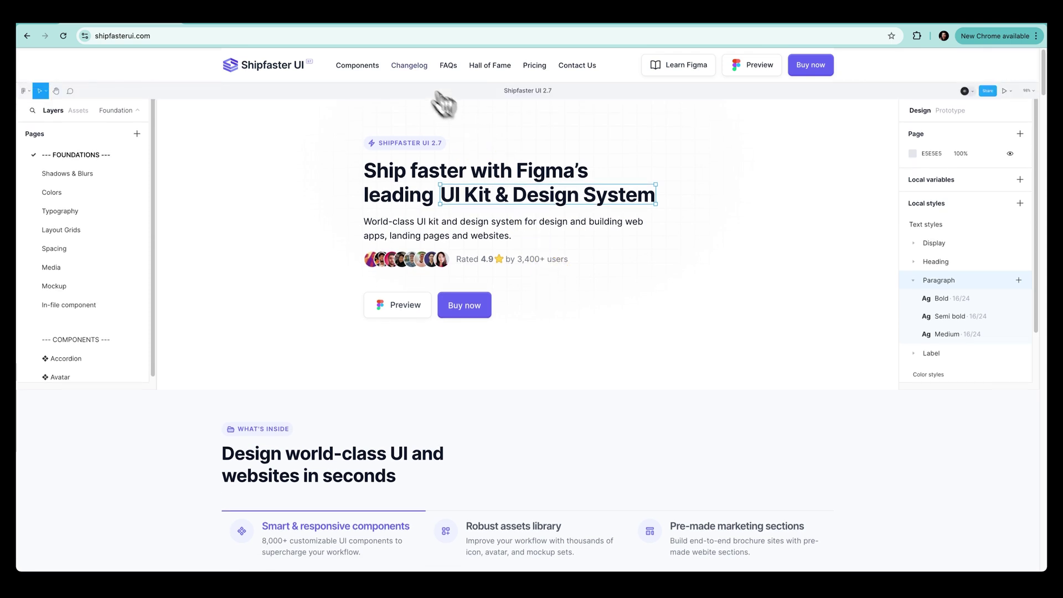
Step: Open the Changelog and scroll through its version updates
{"action": "left_click", "coordinate": [404, 69]}
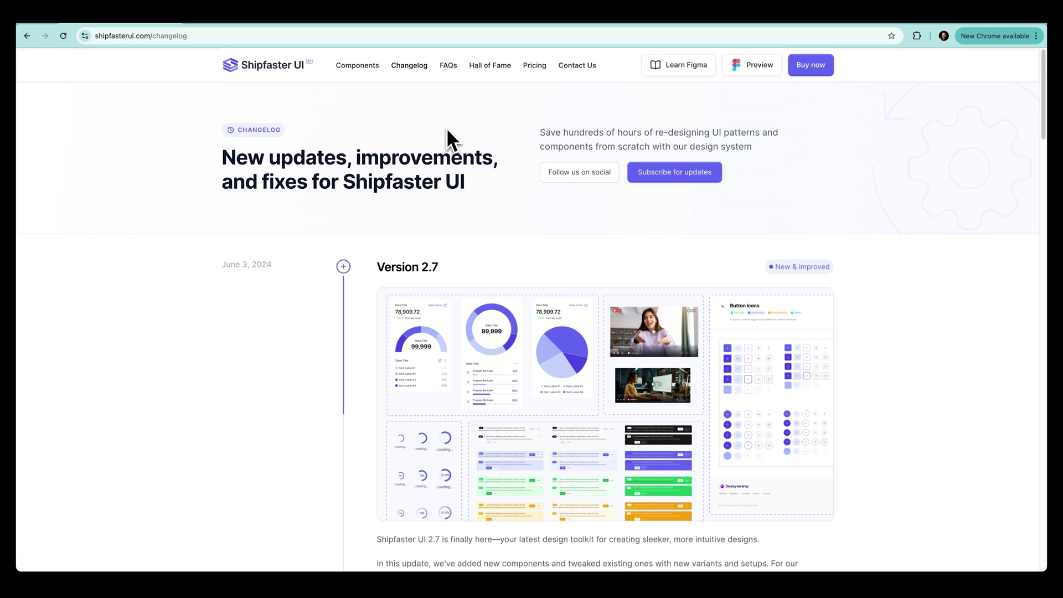
{"action": "scroll", "coordinate": [448, 133], "scroll_direction": "down", "scroll_amount": 2}
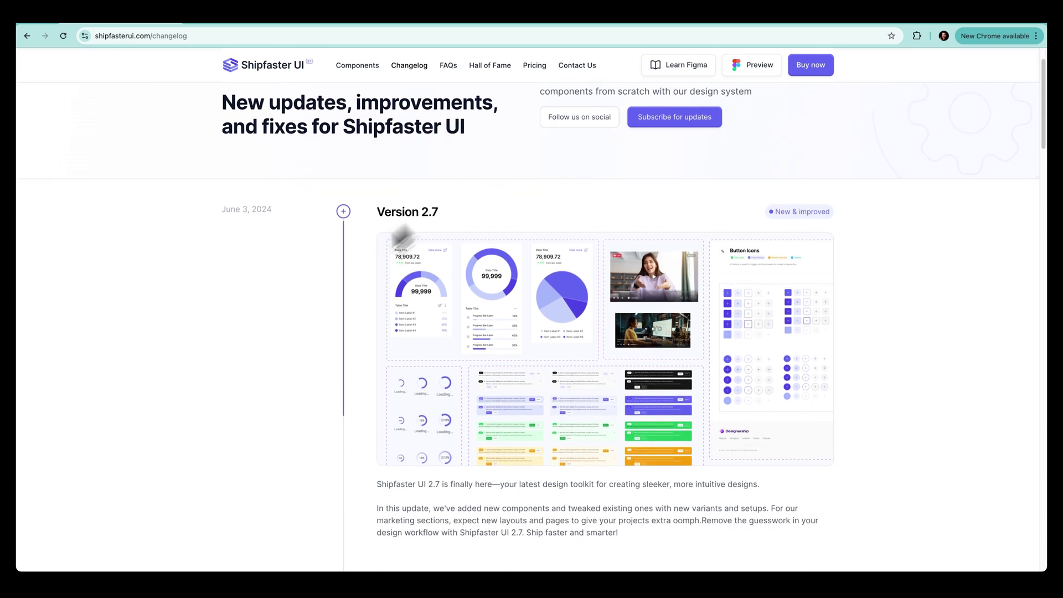
{"action": "scroll", "coordinate": [759, 214], "scroll_direction": "down", "scroll_amount": 10}
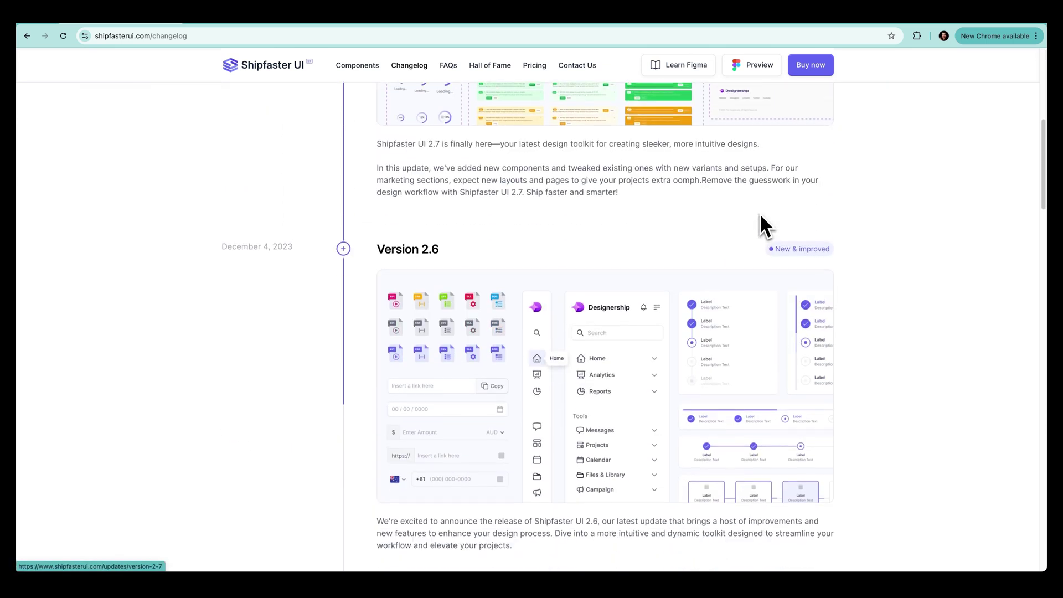
{"action": "scroll", "coordinate": [760, 214], "scroll_direction": "down", "scroll_amount": 3}
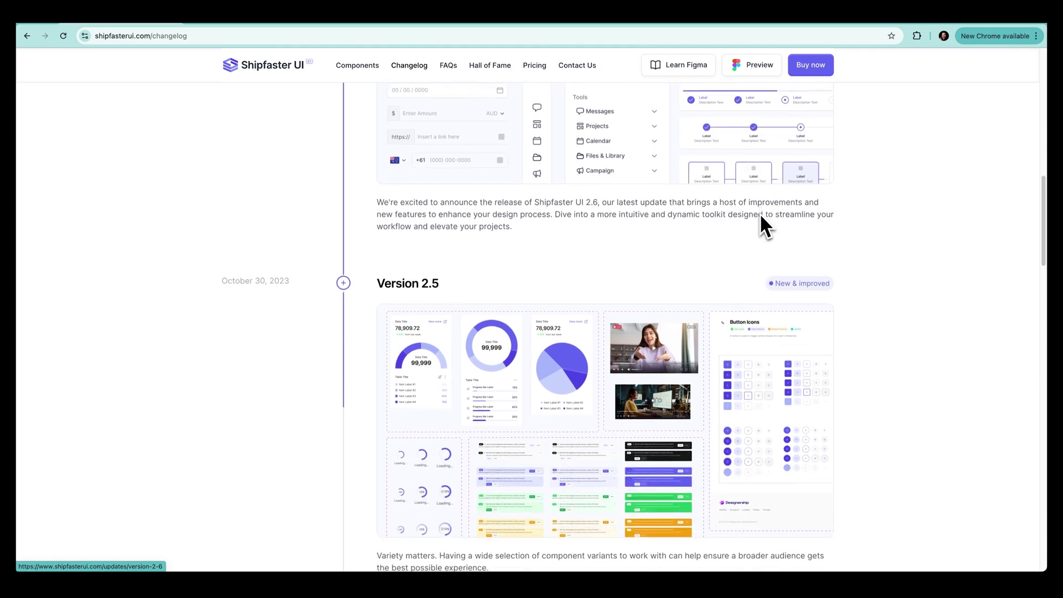
{"action": "scroll", "coordinate": [760, 214], "scroll_direction": "down", "scroll_amount": 1}
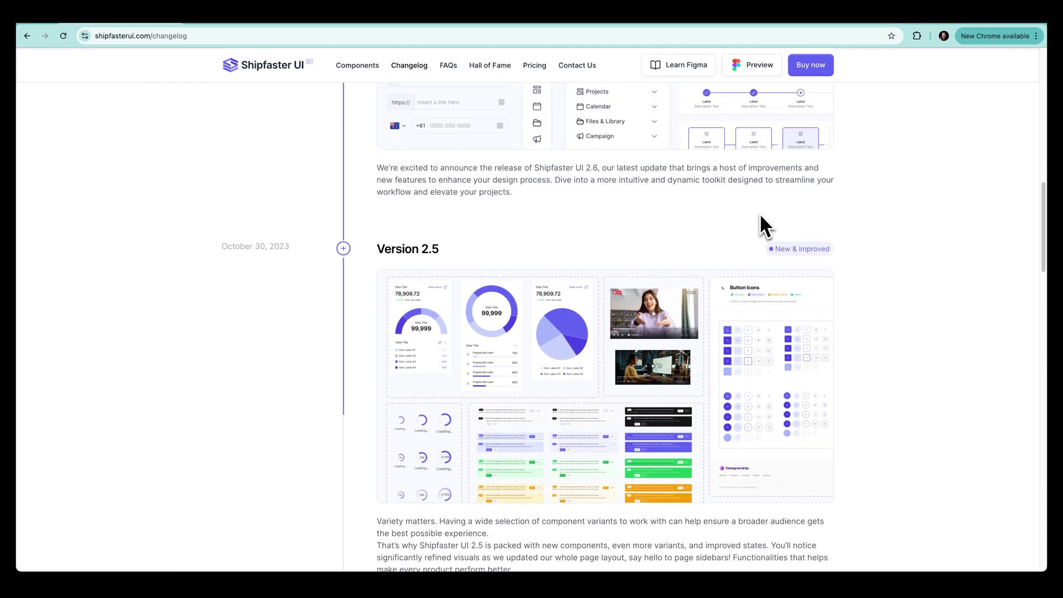
{"action": "scroll", "coordinate": [759, 213], "scroll_direction": "up", "scroll_amount": 5}
{"action": "scroll", "coordinate": [734, 210], "scroll_direction": "up", "scroll_amount": 9}
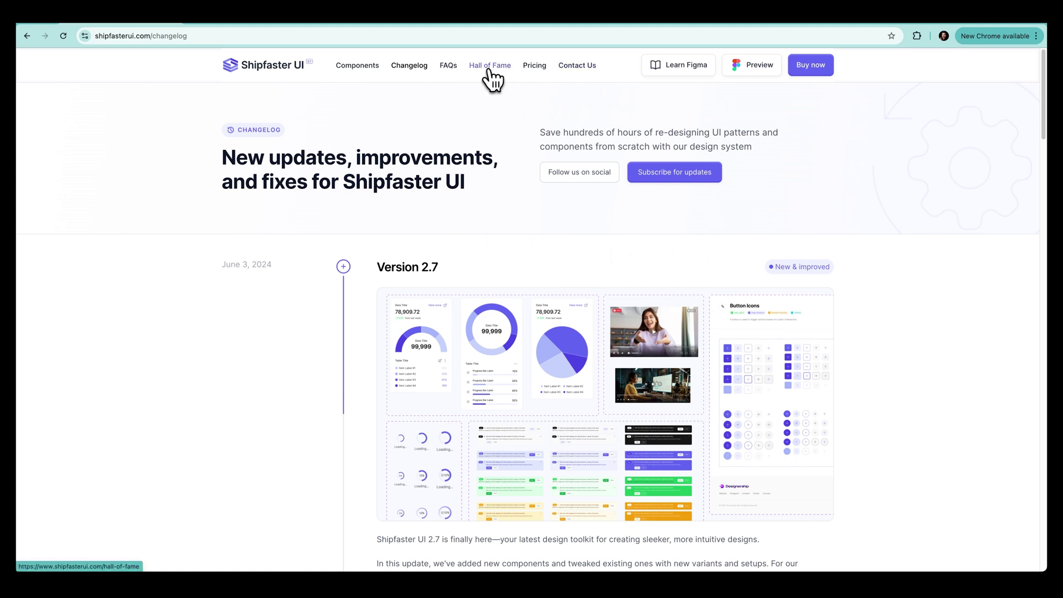
{"action": "scroll", "coordinate": [536, 161], "scroll_direction": "down", "scroll_amount": 6}
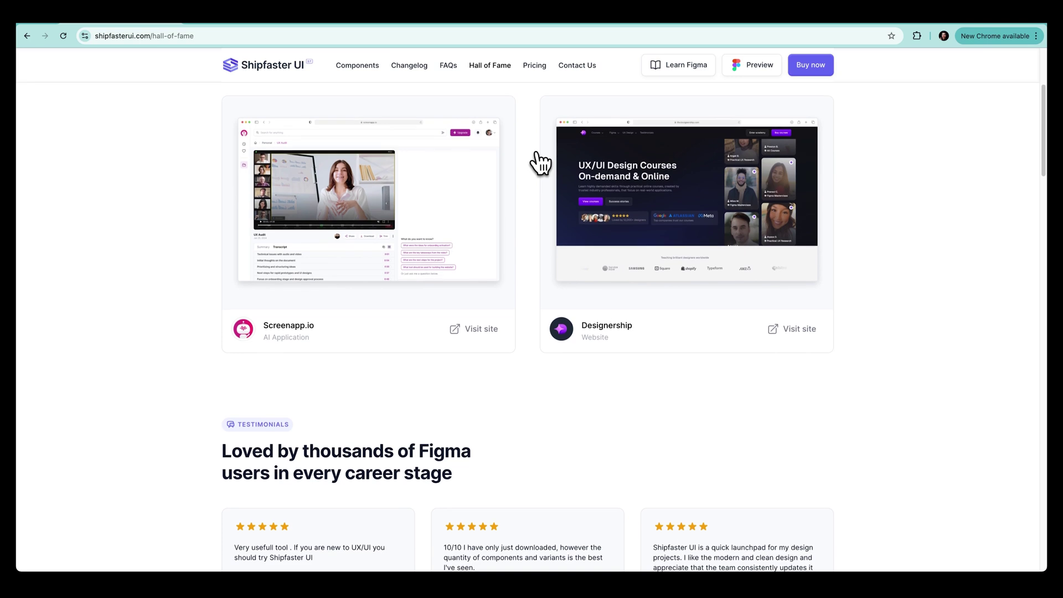
{"action": "scroll", "coordinate": [540, 161], "scroll_direction": "down", "scroll_amount": 8}
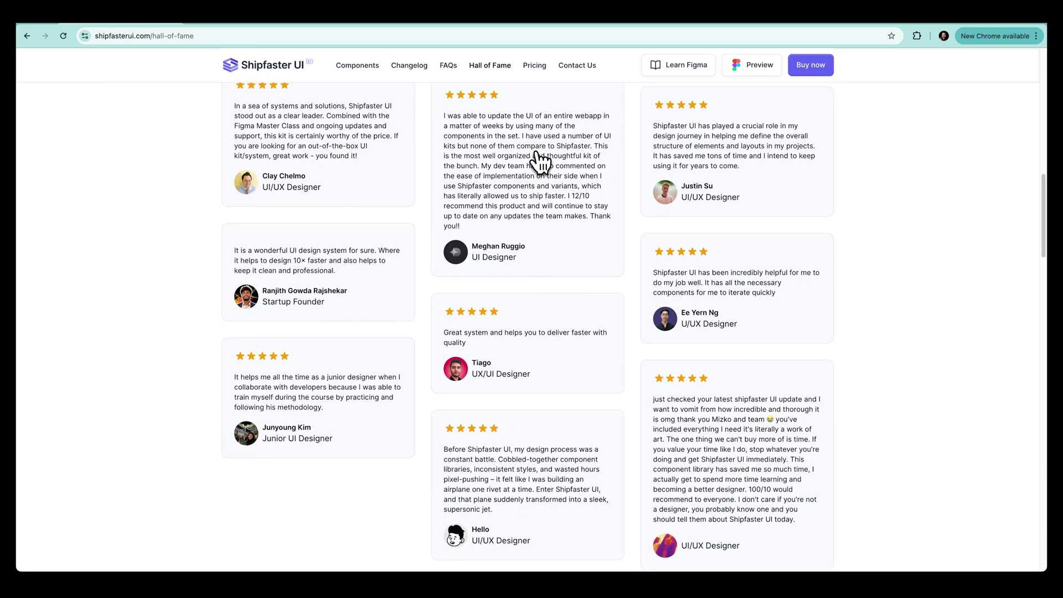
Step: Return to the home page and scroll down to 'Designed for everyone in mind'
{"action": "left_click", "coordinate": [237, 75]}
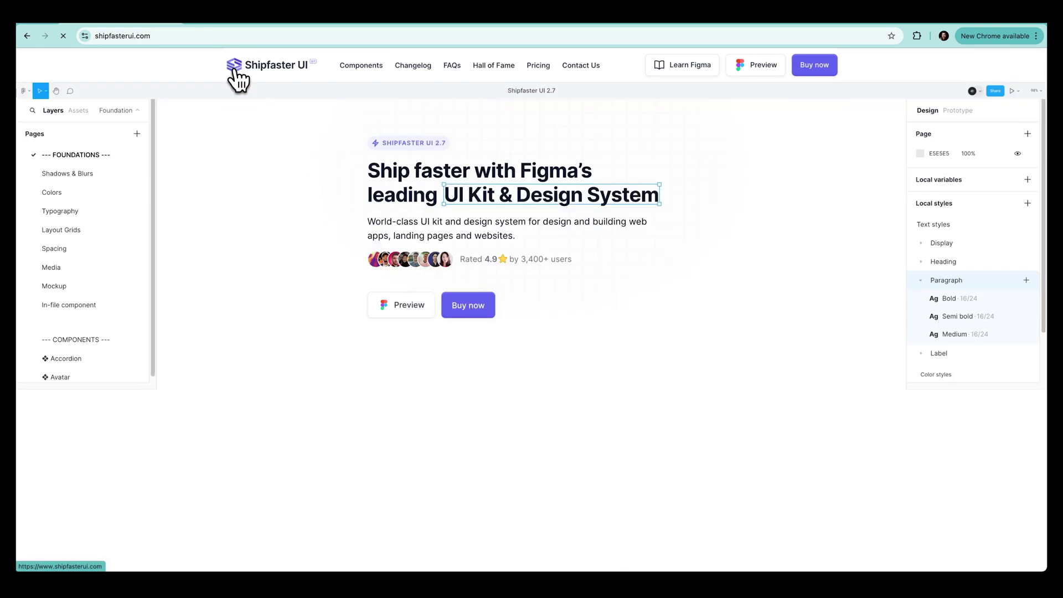
{"action": "scroll", "coordinate": [808, 271], "scroll_direction": "down", "scroll_amount": 7}
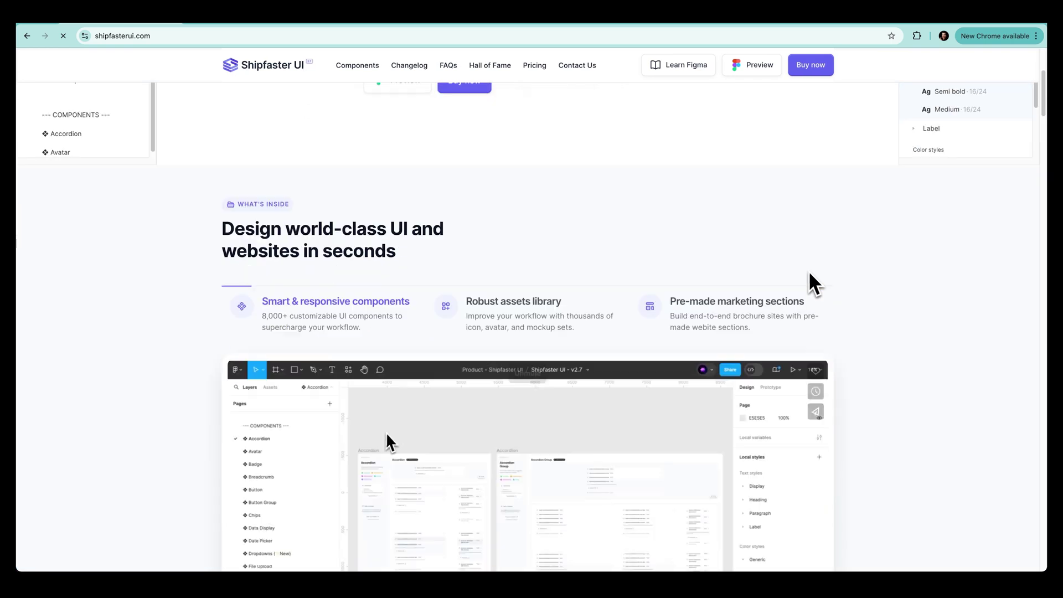
{"action": "scroll", "coordinate": [914, 277], "scroll_direction": "down", "scroll_amount": 6}
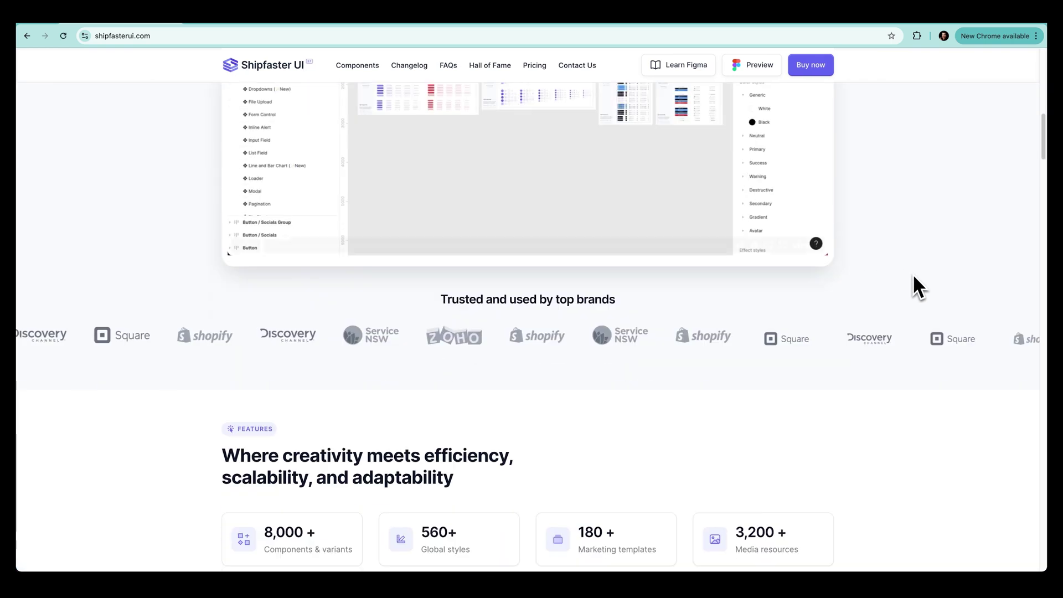
{"action": "scroll", "coordinate": [913, 277], "scroll_direction": "down", "scroll_amount": 5}
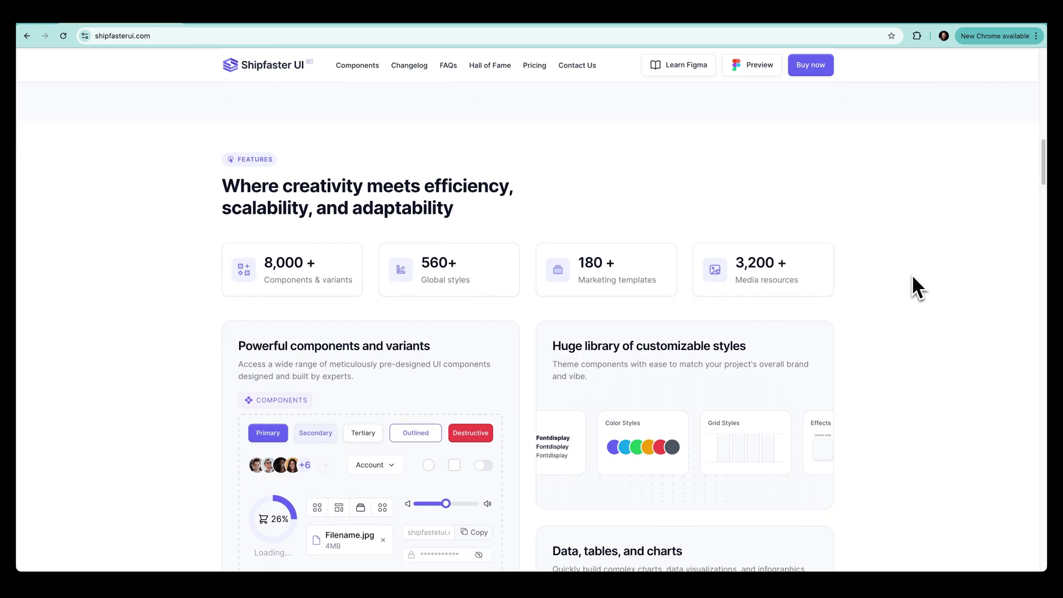
{"action": "scroll", "coordinate": [912, 277], "scroll_direction": "down", "scroll_amount": 11}
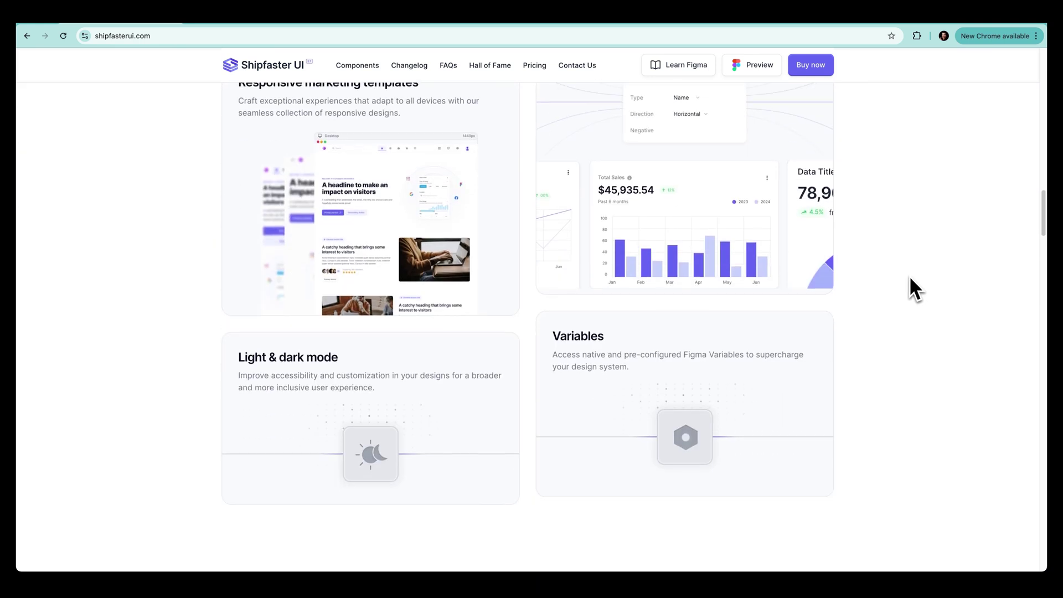
{"action": "scroll", "coordinate": [910, 279], "scroll_direction": "down", "scroll_amount": 3}
{"action": "scroll", "coordinate": [910, 279], "scroll_direction": "down", "scroll_amount": 1}
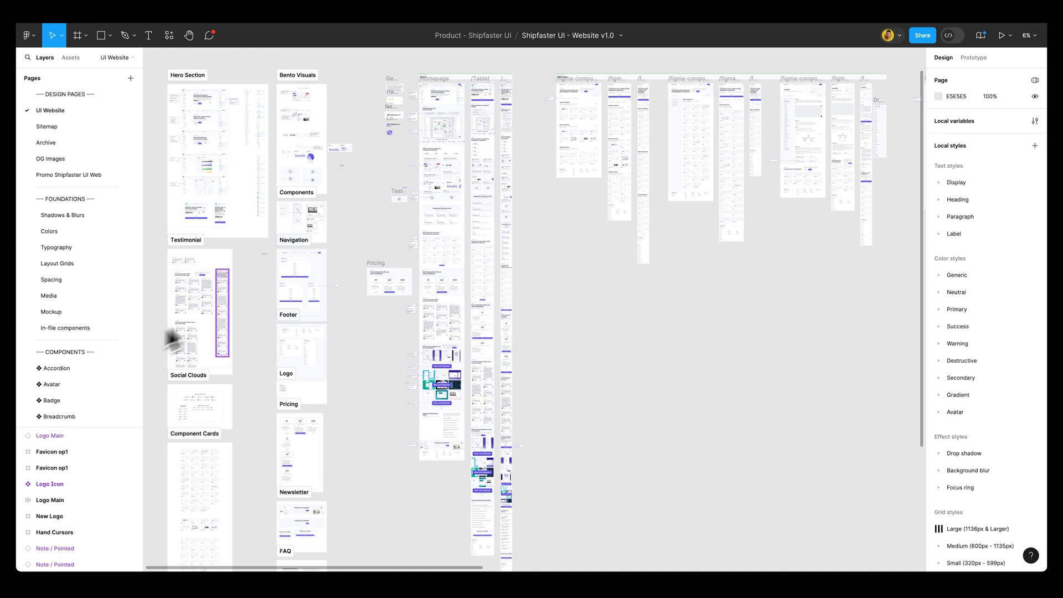
Step: Box-select the Hero and Bento frames on the canvas, then clear the selection
{"action": "scroll", "coordinate": [62, 302], "scroll_direction": "down", "scroll_amount": 15}
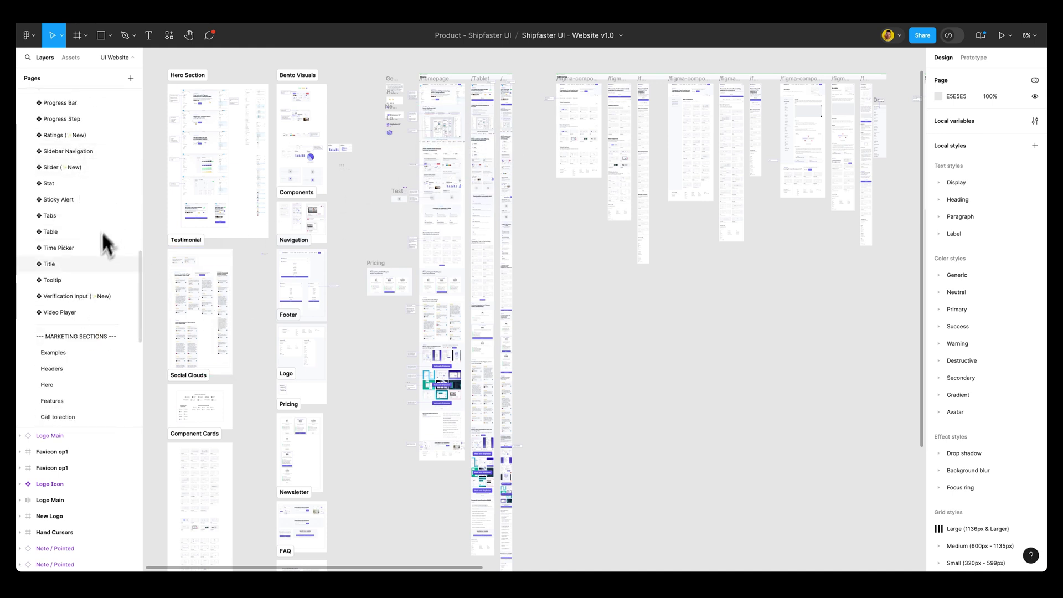
{"action": "scroll", "coordinate": [82, 263], "scroll_direction": "up", "scroll_amount": 15}
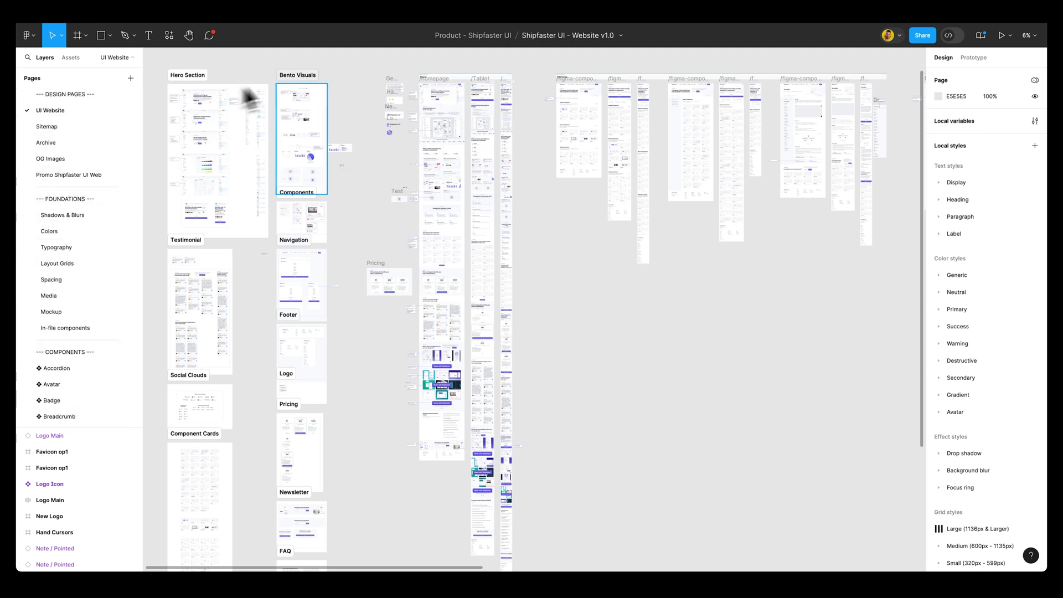
{"action": "mouse_move", "coordinate": [257, 64]}
{"action": "left_mouse_down"}
{"action": "mouse_move", "coordinate": [254, 76]}
{"action": "mouse_move", "coordinate": [255, 64]}
{"action": "left_mouse_up"}
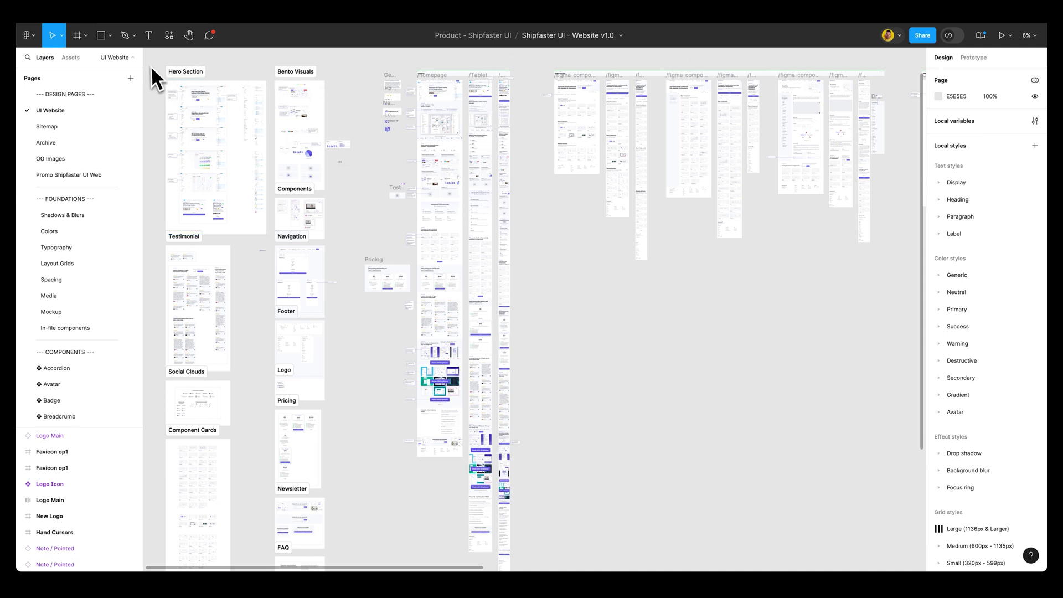
{"action": "left_click_drag", "start_coordinate": [158, 75], "coordinate": [387, 486]}
{"action": "left_click", "coordinate": [387, 487]}
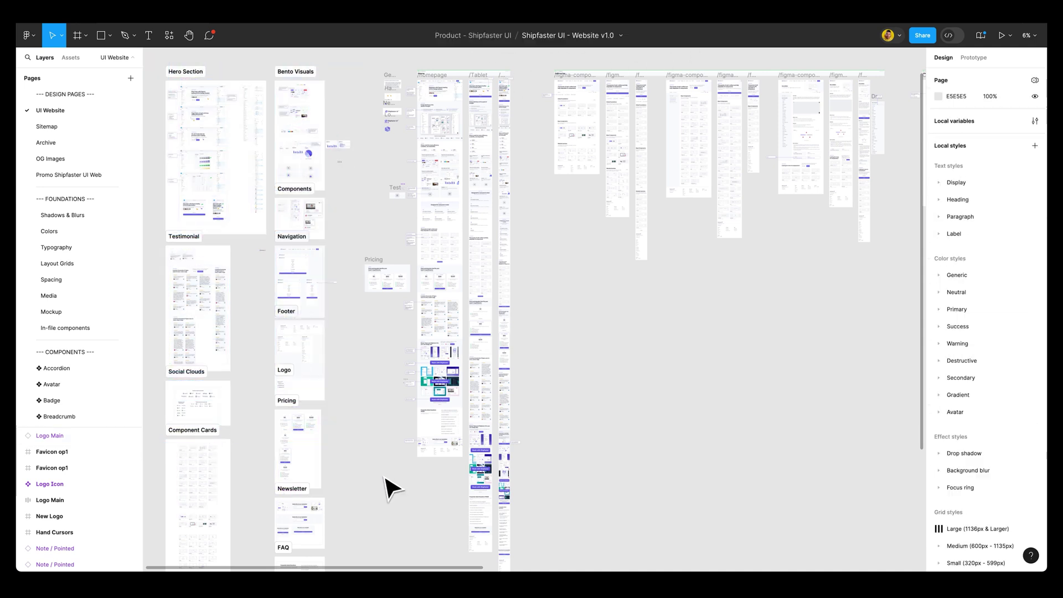
Step: Bring the Homepage desktop, tablet, mobile and Component Page frames into view
{"action": "scroll", "coordinate": [243, 238], "scroll_direction": "down", "scroll_amount": 3}
{"action": "left_click_drag", "start_coordinate": [240, 175], "coordinate": [245, 293]}
{"action": "scroll", "coordinate": [246, 294], "scroll_direction": "right", "scroll_amount": 5}
{"action": "scroll", "coordinate": [505, 236], "scroll_direction": "up", "scroll_amount": 5}
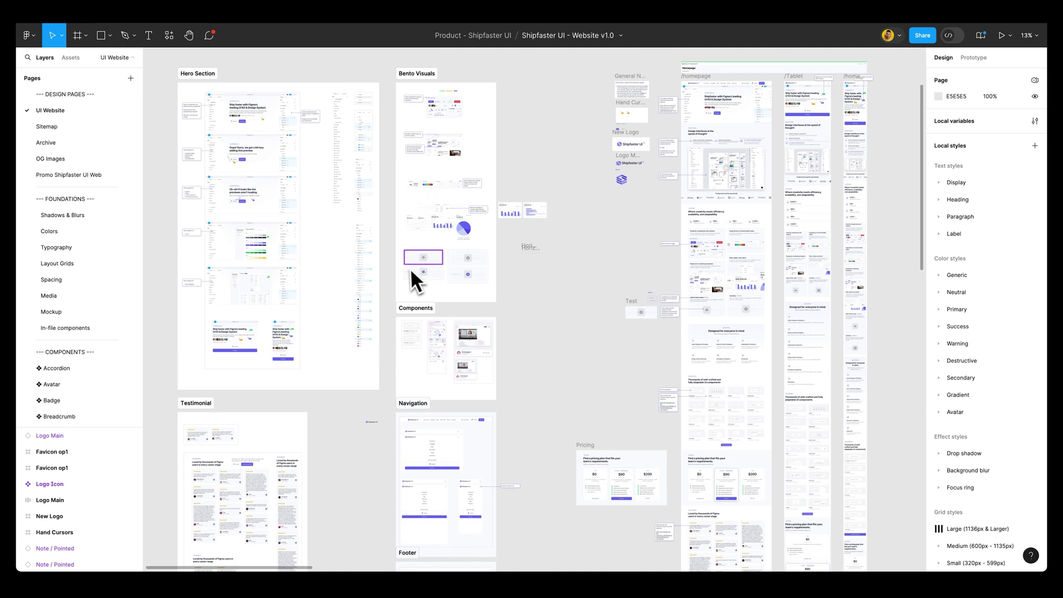
{"action": "scroll", "coordinate": [407, 270], "scroll_direction": "down", "scroll_amount": 3}
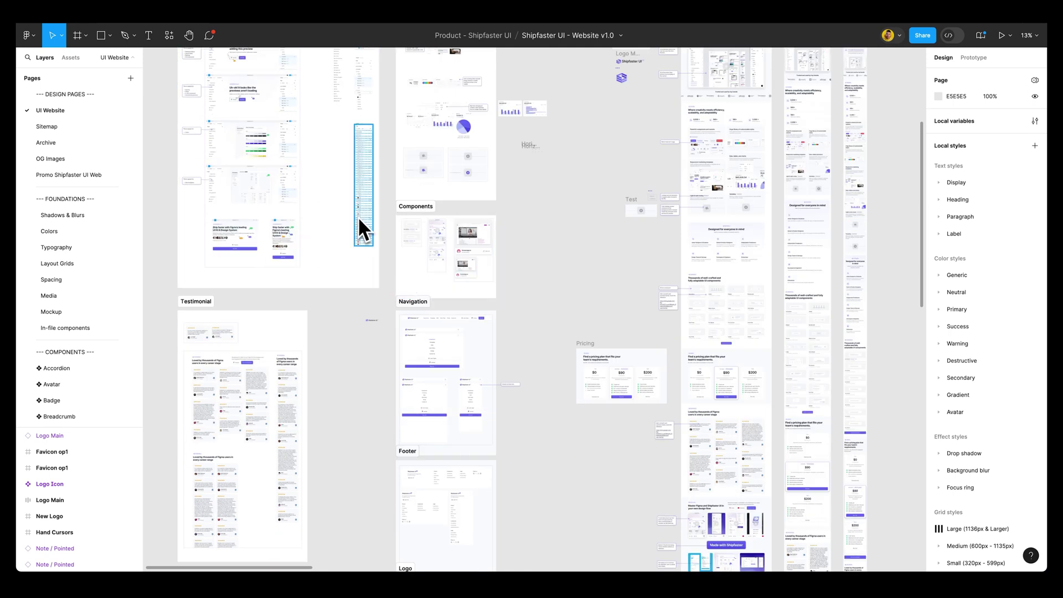
{"action": "scroll", "coordinate": [359, 224], "scroll_direction": "down", "scroll_amount": 5}
{"action": "scroll", "coordinate": [352, 219], "scroll_direction": "up", "scroll_amount": 10}
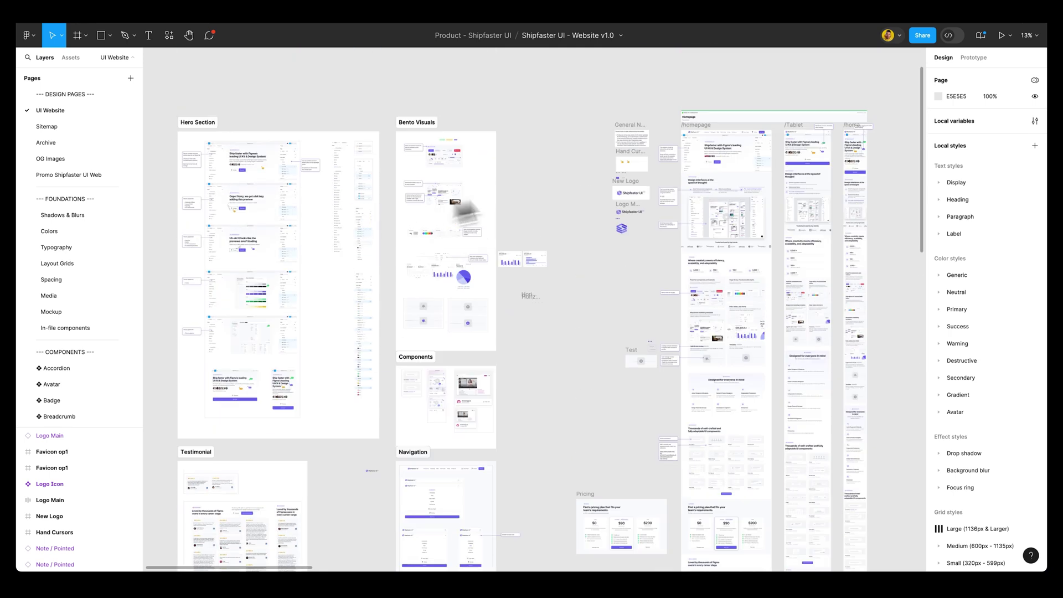
{"action": "scroll", "coordinate": [271, 199], "scroll_direction": "right", "scroll_amount": 3}
{"action": "scroll", "coordinate": [273, 200], "scroll_direction": "up", "scroll_amount": 3}
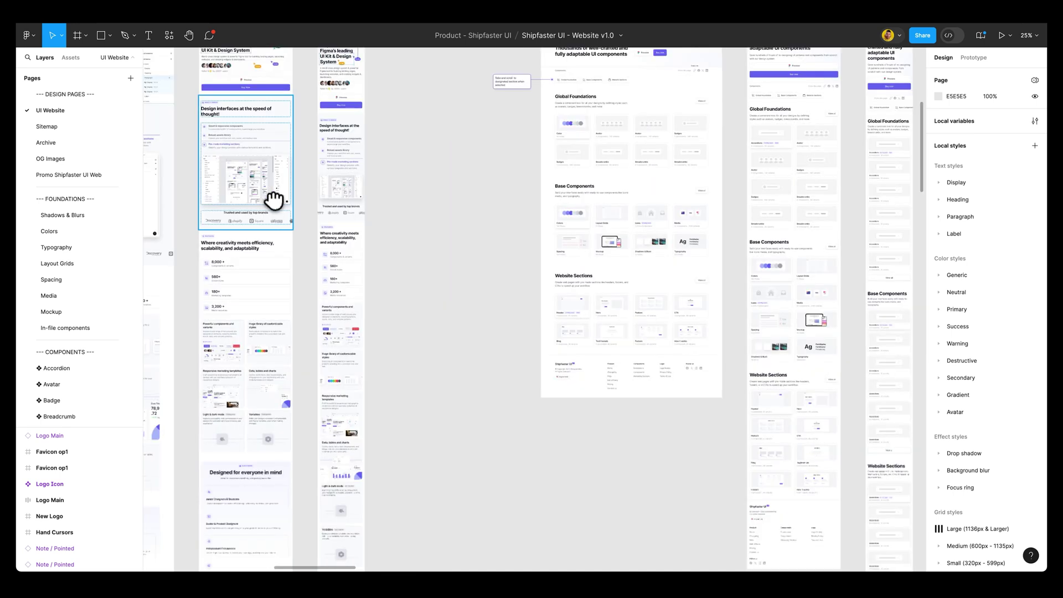
{"action": "scroll", "coordinate": [517, 226], "scroll_direction": "up", "scroll_amount": 3}
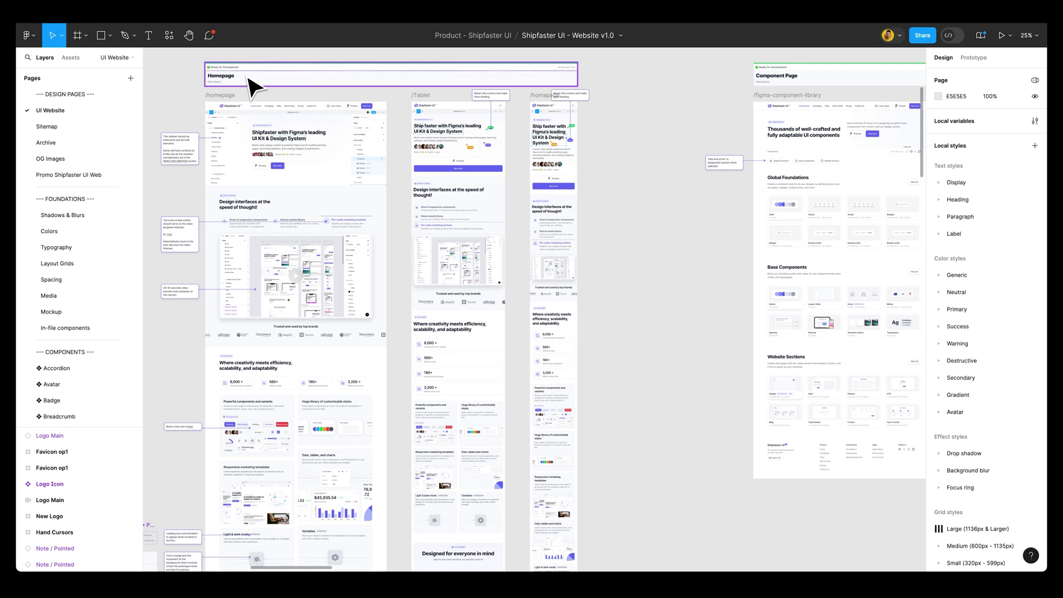
{"action": "left_click", "coordinate": [185, 152]}
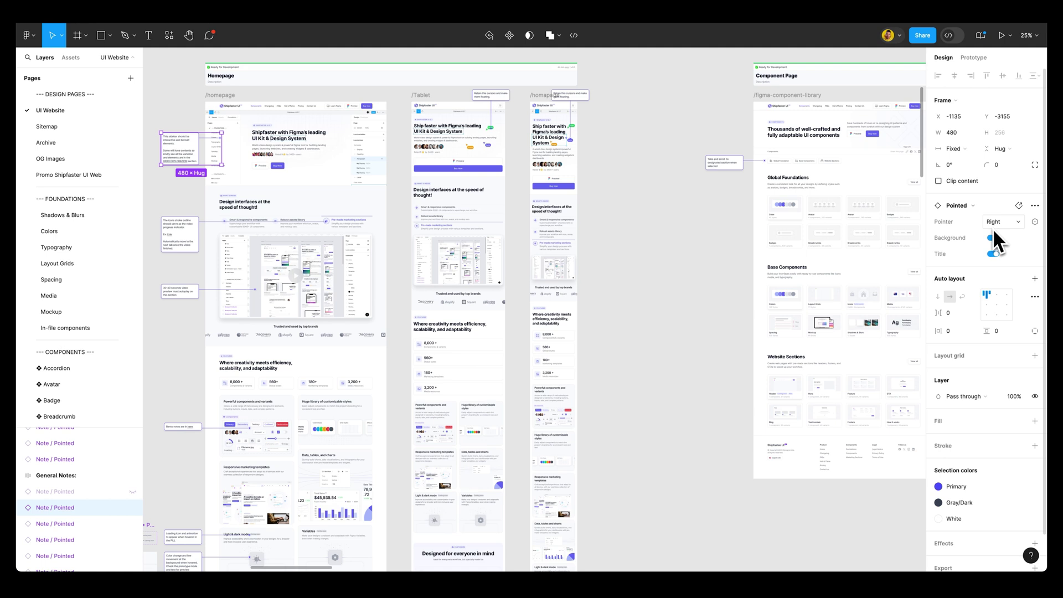
{"action": "left_click", "coordinate": [223, 79]}
{"action": "left_click", "coordinate": [1007, 292]}
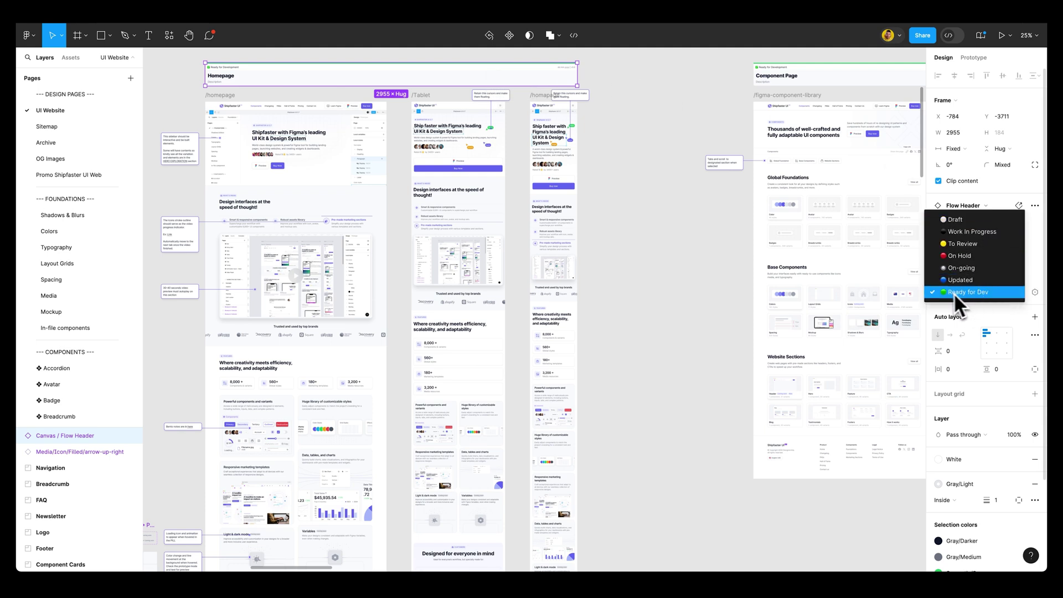
{"action": "left_click", "coordinate": [722, 234]}
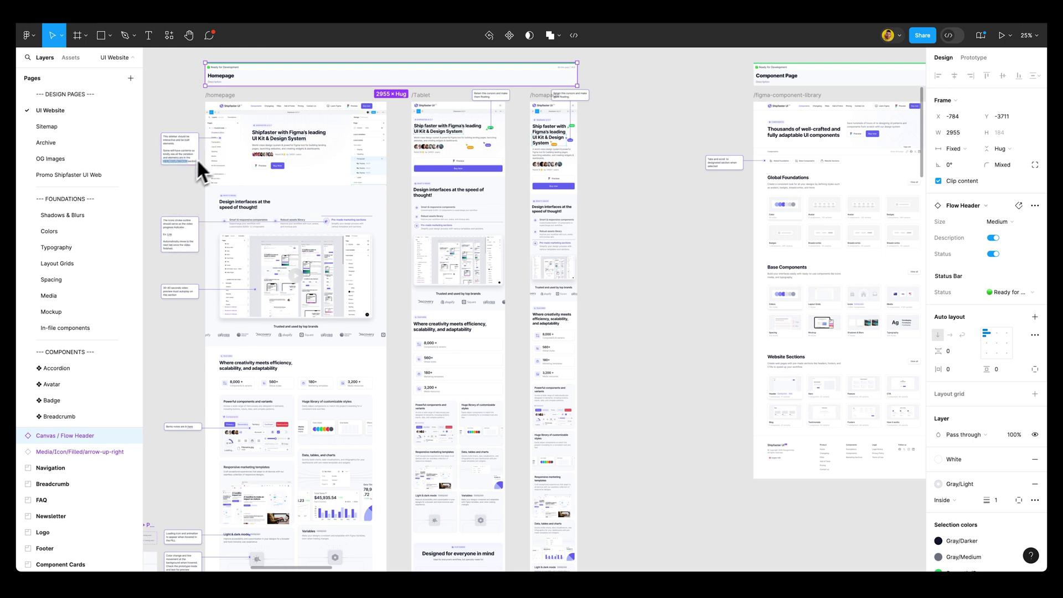
{"action": "left_click", "coordinate": [161, 118]}
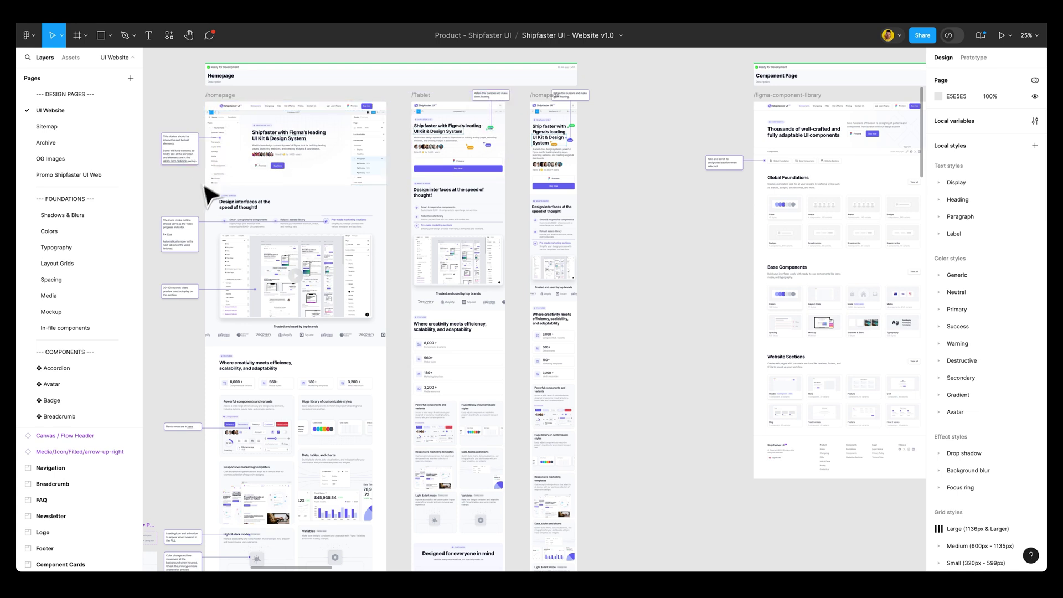
Step: Pan right to the Component Page header and its tabs note, then zoom out
{"action": "scroll", "coordinate": [187, 197], "scroll_direction": "down", "scroll_amount": 3}
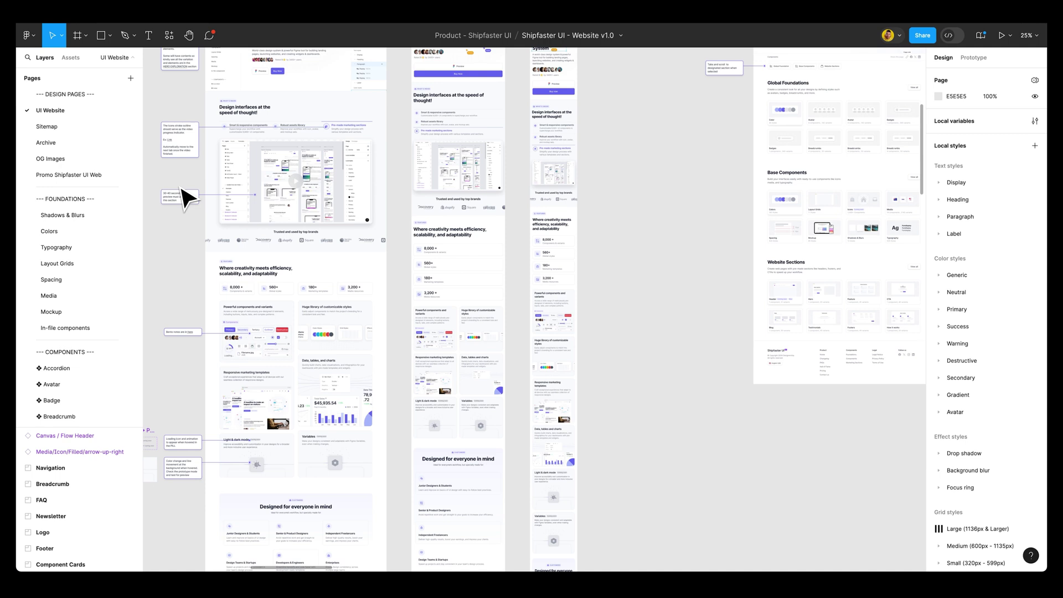
{"action": "scroll", "coordinate": [187, 239], "scroll_direction": "up", "scroll_amount": 3}
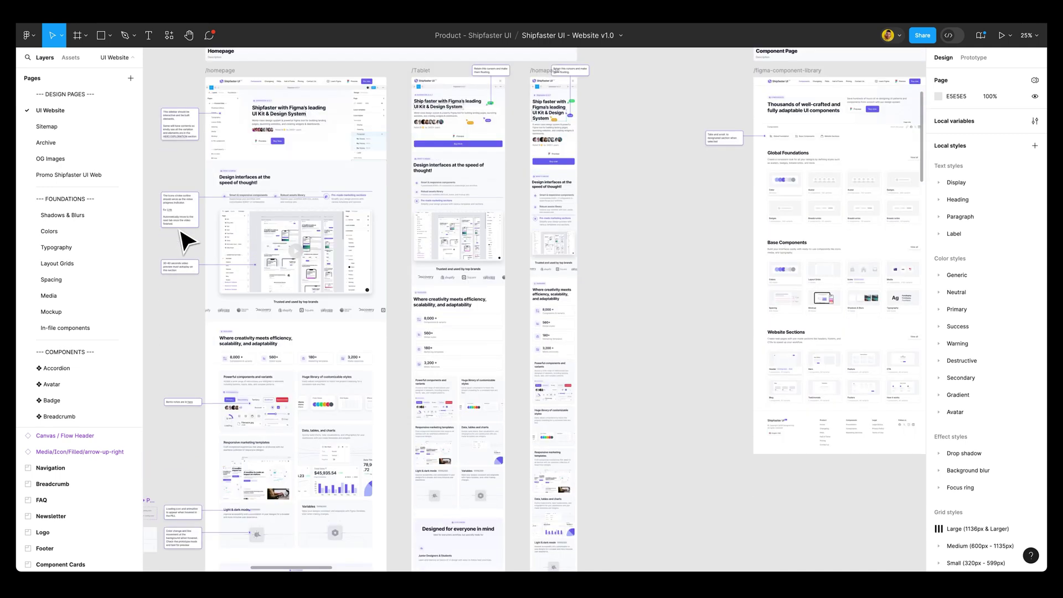
{"action": "scroll", "coordinate": [612, 219], "scroll_direction": "right", "scroll_amount": 10}
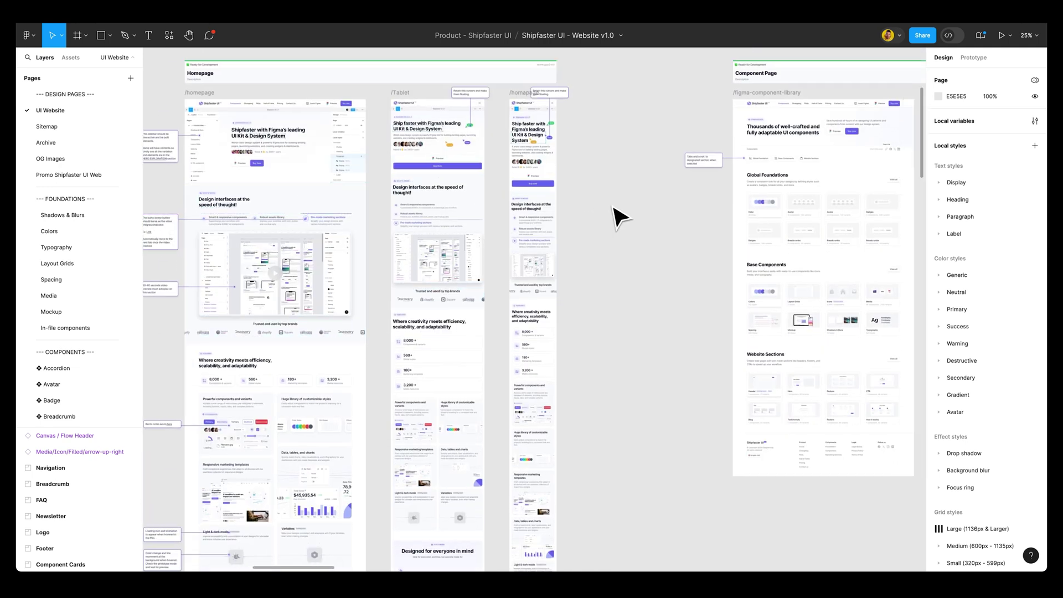
{"action": "scroll", "coordinate": [575, 219], "scroll_direction": "right", "scroll_amount": 1}
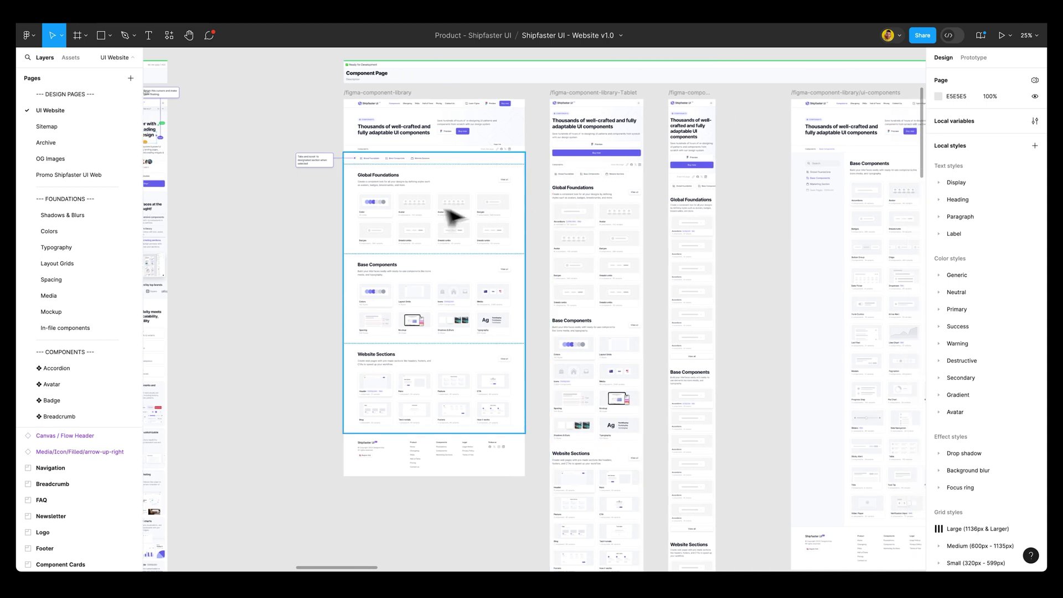
{"action": "left_click_drag", "start_coordinate": [389, 190], "coordinate": [468, 346]}
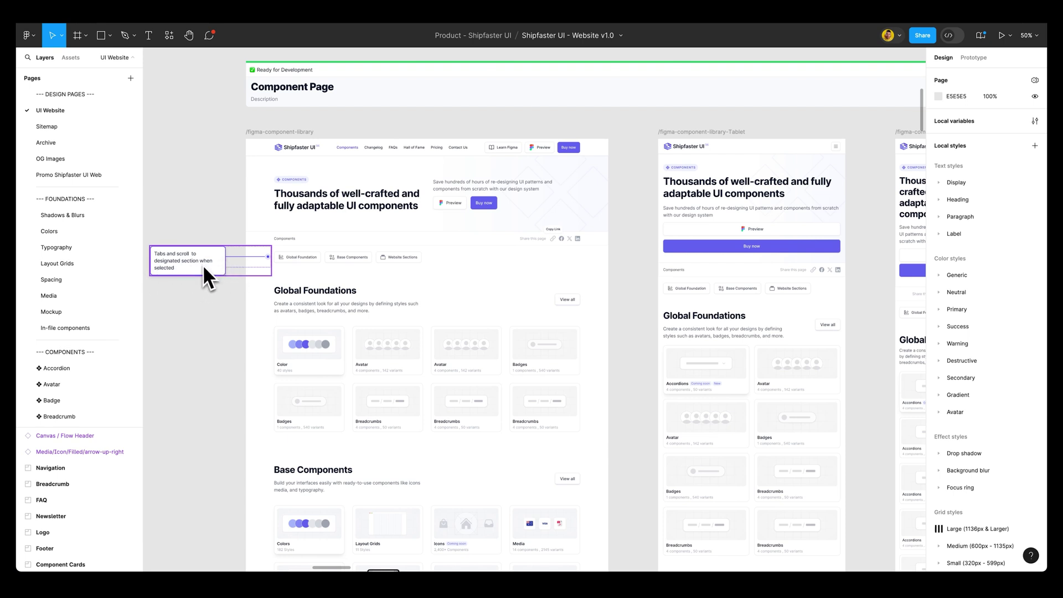
{"action": "key", "text": "minus"}
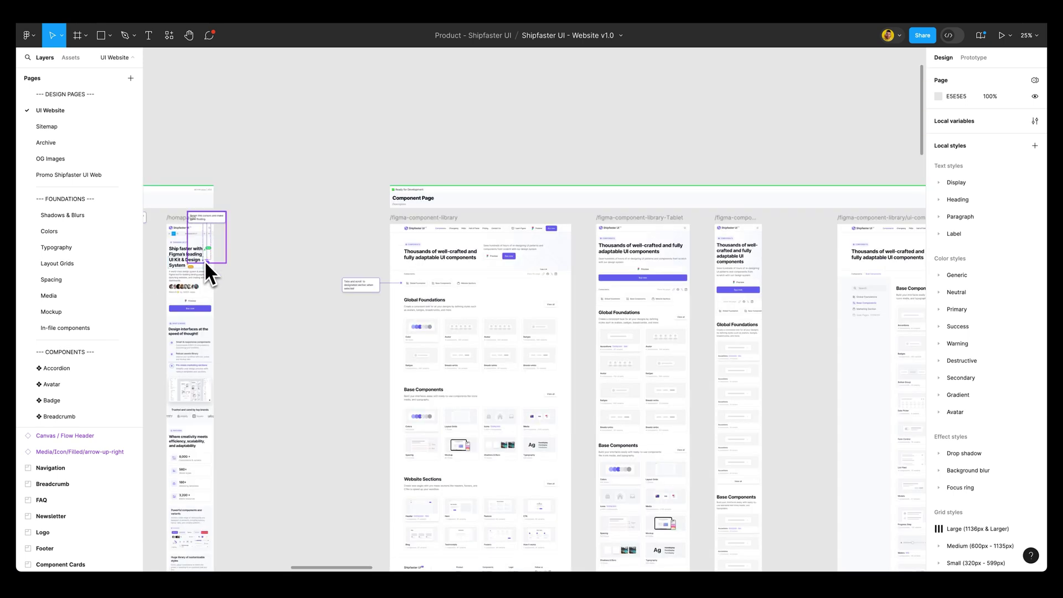
Step: Pan to the Hero Section and Bento Visuals frames and zoom out to survey all section frames
{"action": "scroll", "coordinate": [348, 277], "scroll_direction": "left", "scroll_amount": 15}
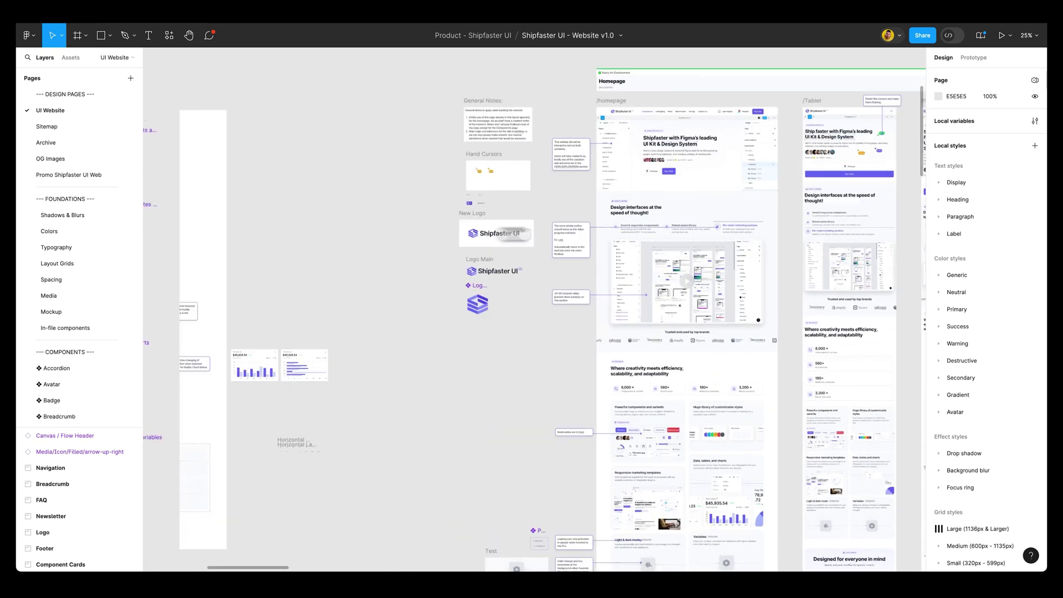
{"action": "scroll", "coordinate": [532, 310], "scroll_direction": "left", "scroll_amount": 15}
{"action": "left_click_drag", "start_coordinate": [676, 225], "coordinate": [747, 225]}
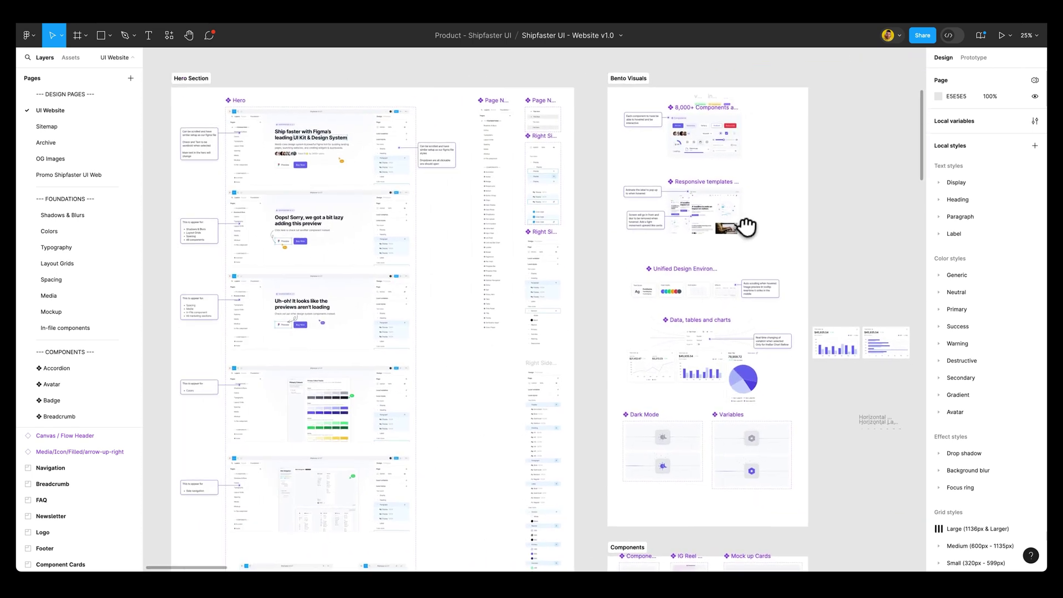
{"action": "key", "text": "minus"}
{"action": "scroll", "coordinate": [742, 227], "scroll_direction": "down", "scroll_amount": 5}
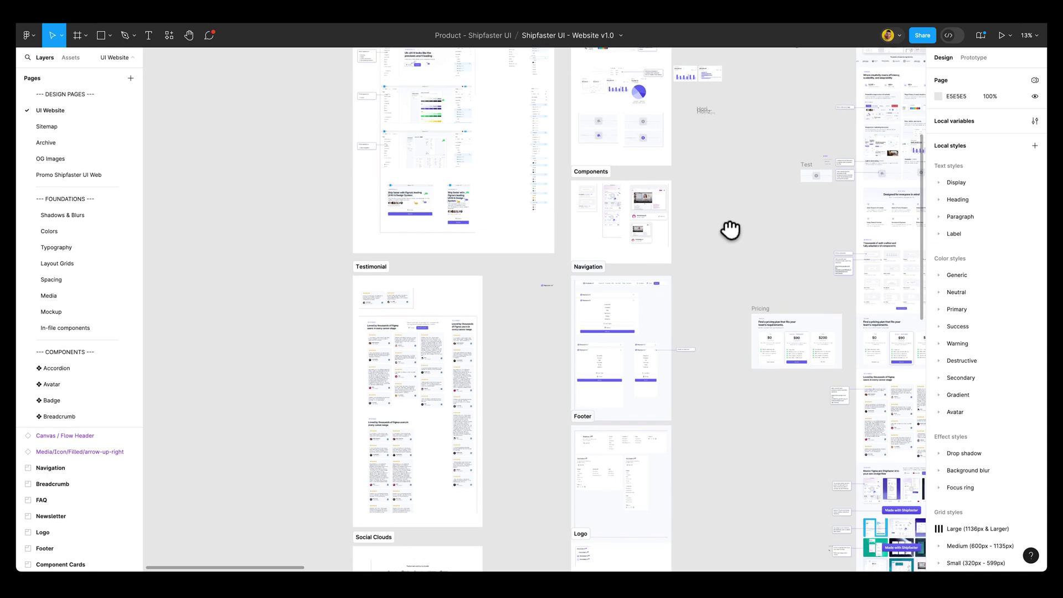
{"action": "scroll", "coordinate": [730, 232], "scroll_direction": "down", "scroll_amount": 3}
{"action": "left_click_drag", "start_coordinate": [729, 239], "coordinate": [636, 168]}
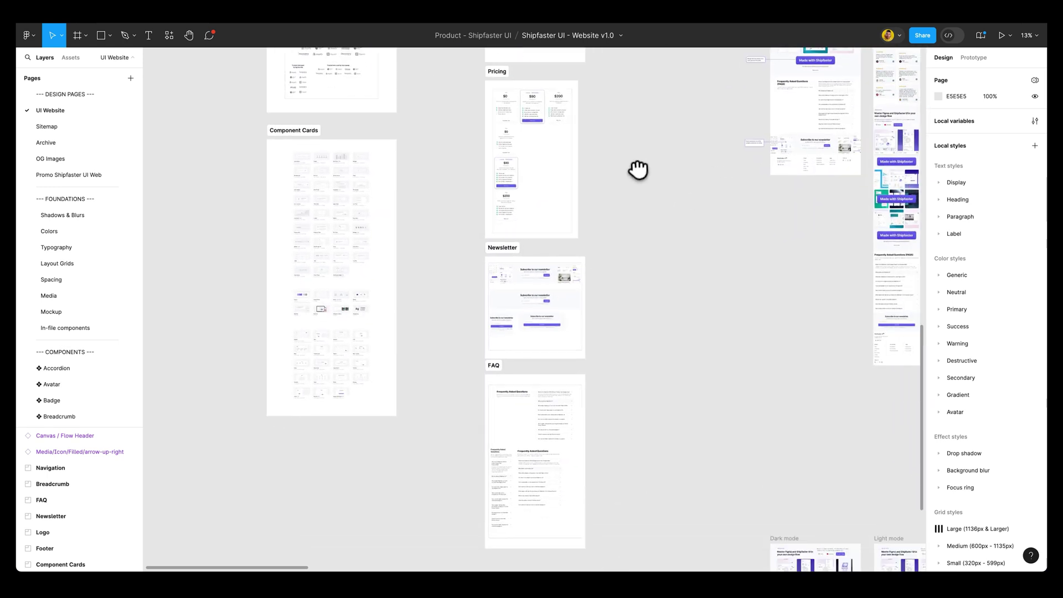
Step: Scroll across the canvas to the Hall of Fame frame's hover annotation and the Changelog Single-Mobile frame
{"action": "scroll", "coordinate": [636, 168], "scroll_direction": "down", "scroll_amount": 3}
{"action": "scroll", "coordinate": [648, 178], "scroll_direction": "down", "scroll_amount": 1}
{"action": "scroll", "coordinate": [640, 218], "scroll_direction": "up", "scroll_amount": 12}
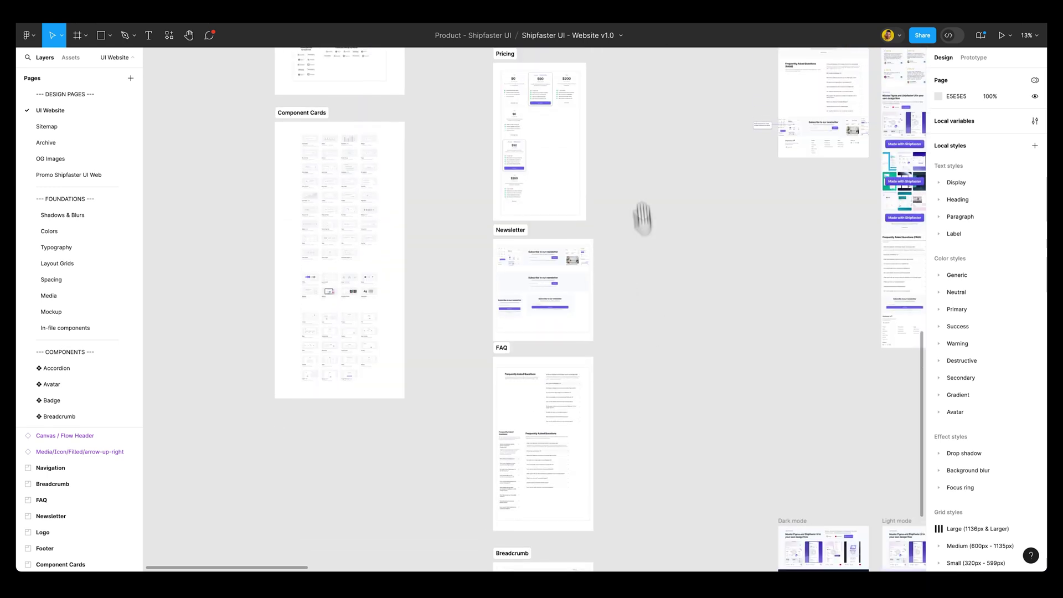
{"action": "scroll", "coordinate": [613, 382], "scroll_direction": "up", "scroll_amount": 15}
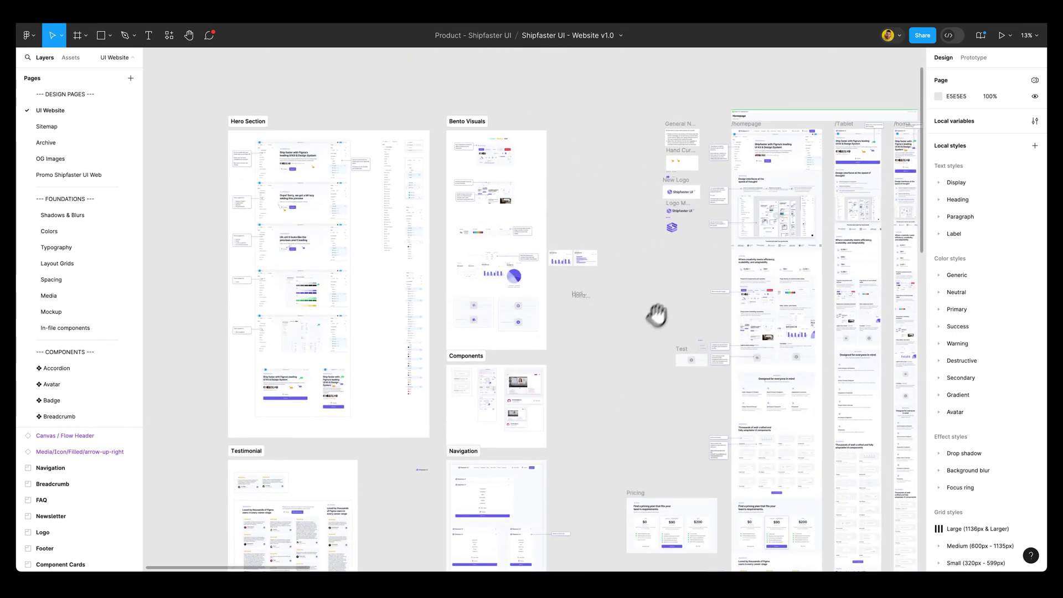
{"action": "scroll", "coordinate": [578, 206], "scroll_direction": "right", "scroll_amount": 10}
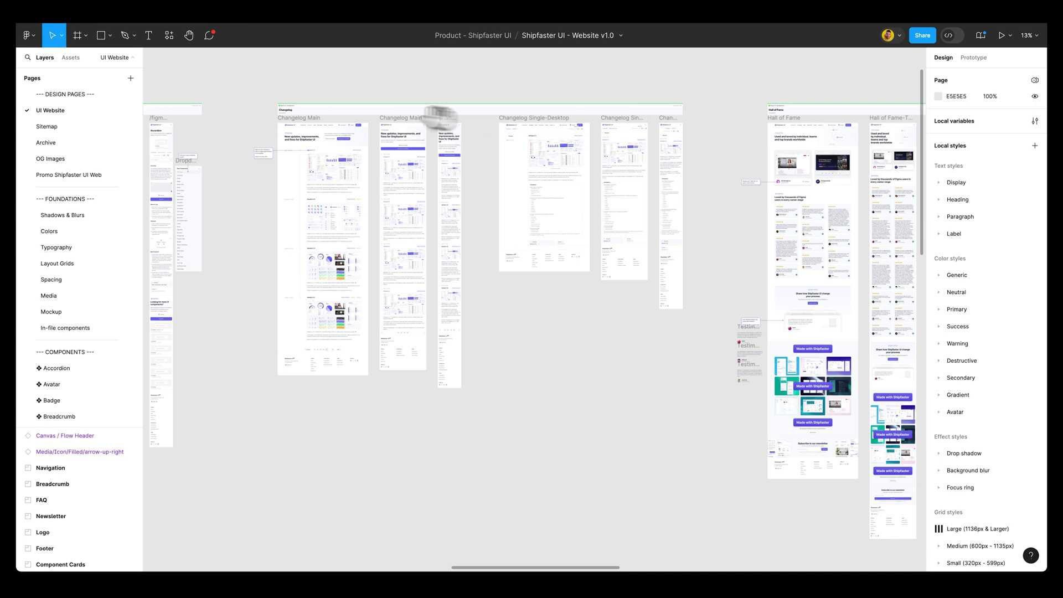
{"action": "scroll", "coordinate": [570, 118], "scroll_direction": "right", "scroll_amount": 2}
{"action": "scroll", "coordinate": [533, 123], "scroll_direction": "up", "scroll_amount": 6}
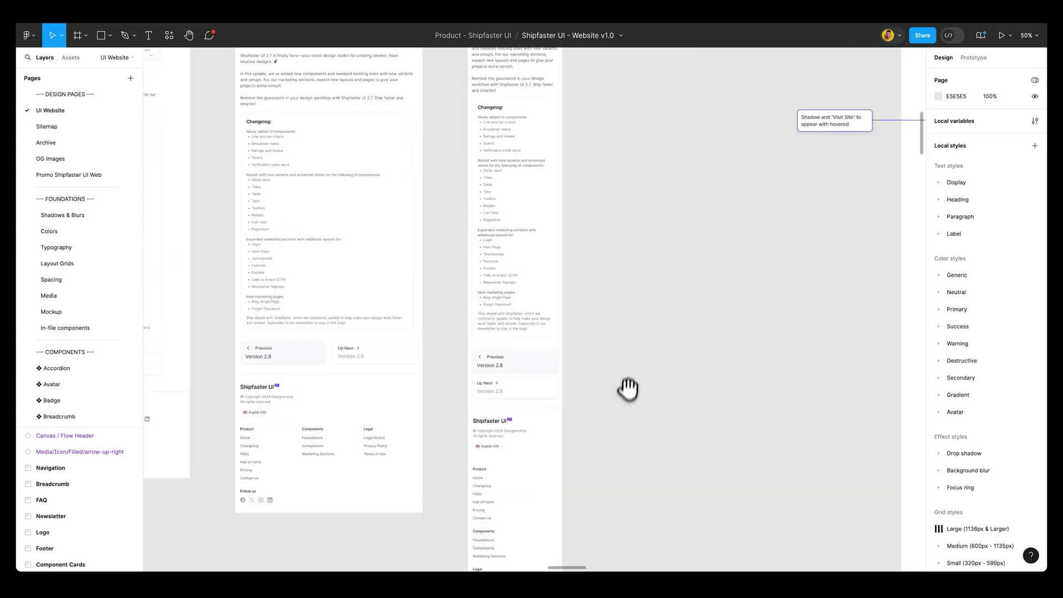
{"action": "scroll", "coordinate": [628, 389], "scroll_direction": "up", "scroll_amount": 4}
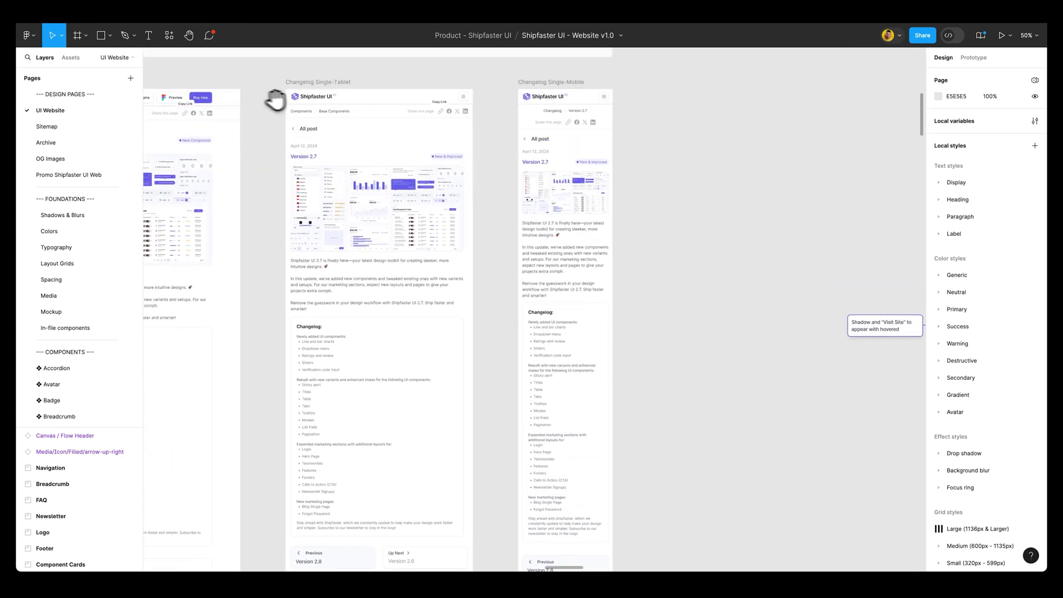
{"action": "scroll", "coordinate": [275, 100], "scroll_direction": "left", "scroll_amount": 5}
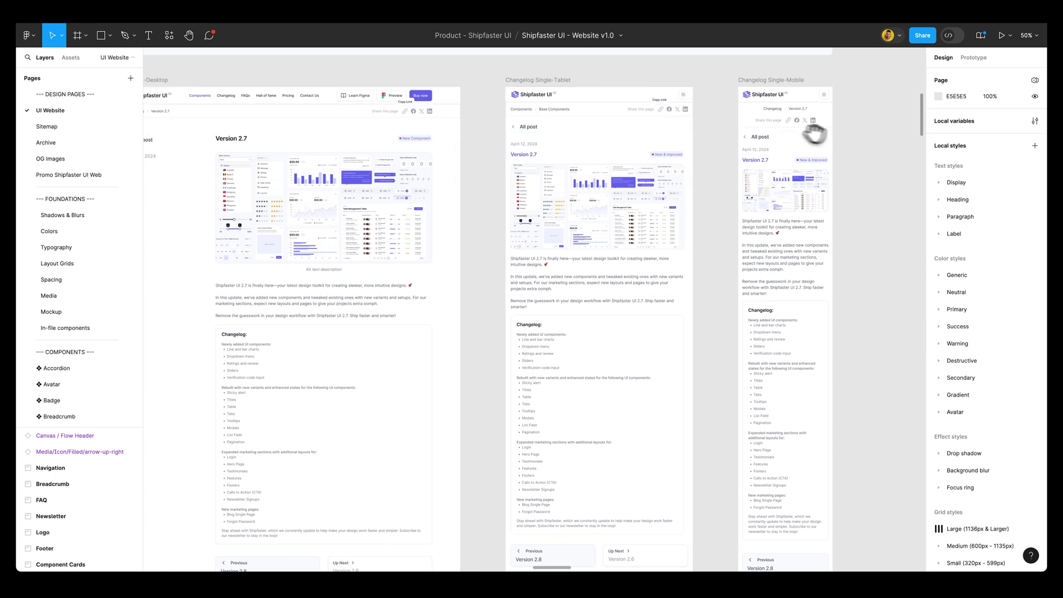
{"action": "scroll", "coordinate": [814, 132], "scroll_direction": "right", "scroll_amount": 15}
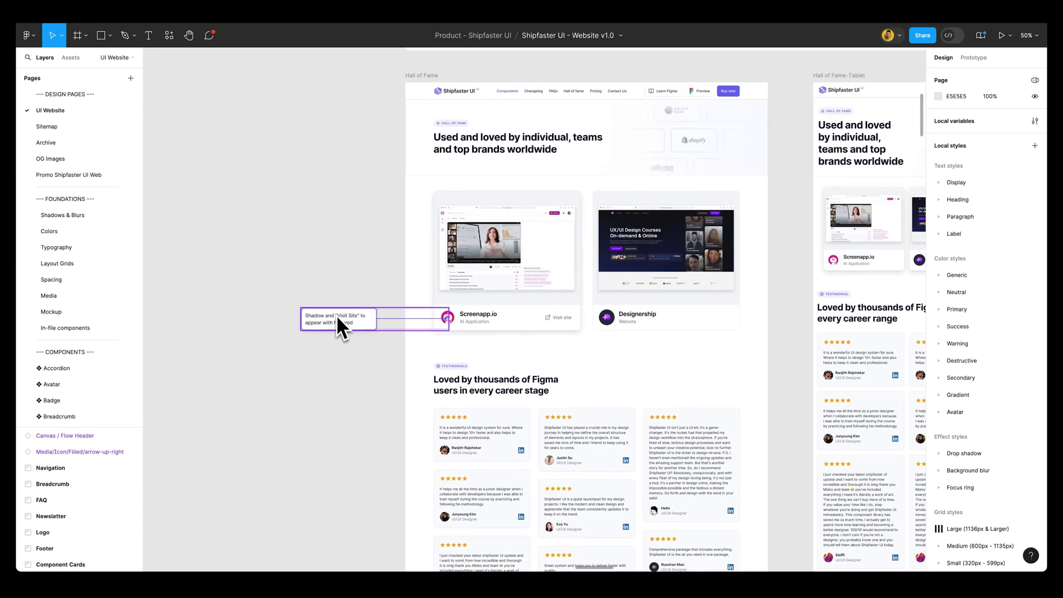
{"action": "scroll", "coordinate": [531, 310], "scroll_direction": "right", "scroll_amount": 8}
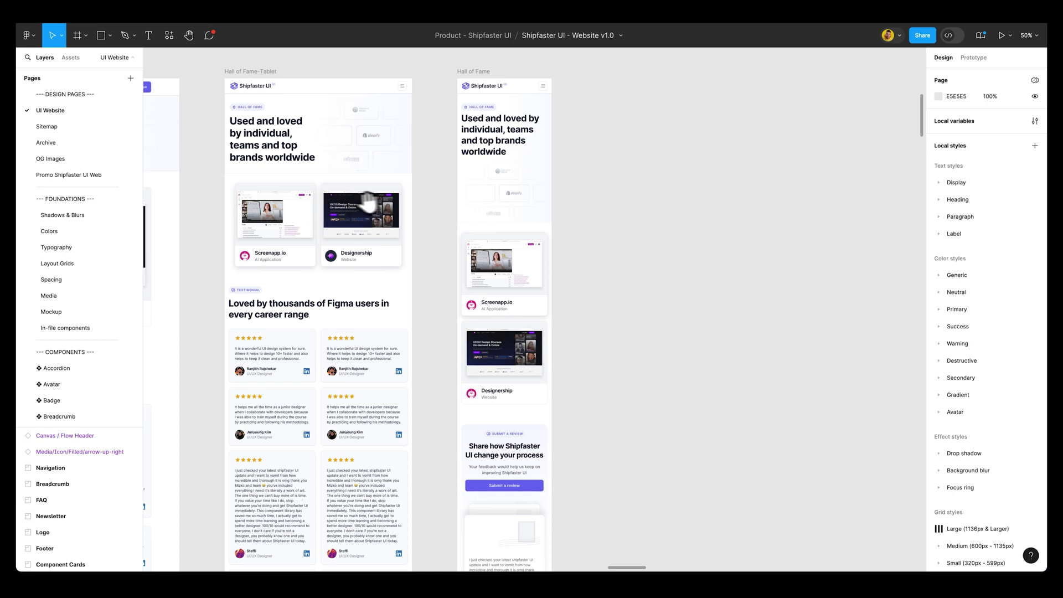
{"action": "scroll", "coordinate": [593, 208], "scroll_direction": "left", "scroll_amount": 20}
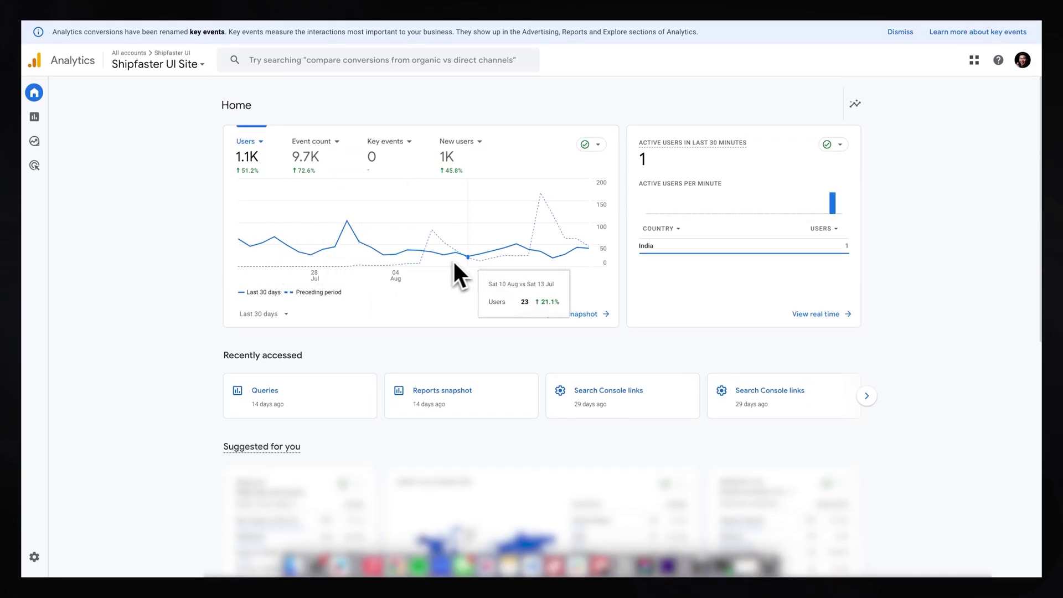
Step: Switch the Home chart's date range to Last 60 days
{"action": "left_click", "coordinate": [279, 314]}
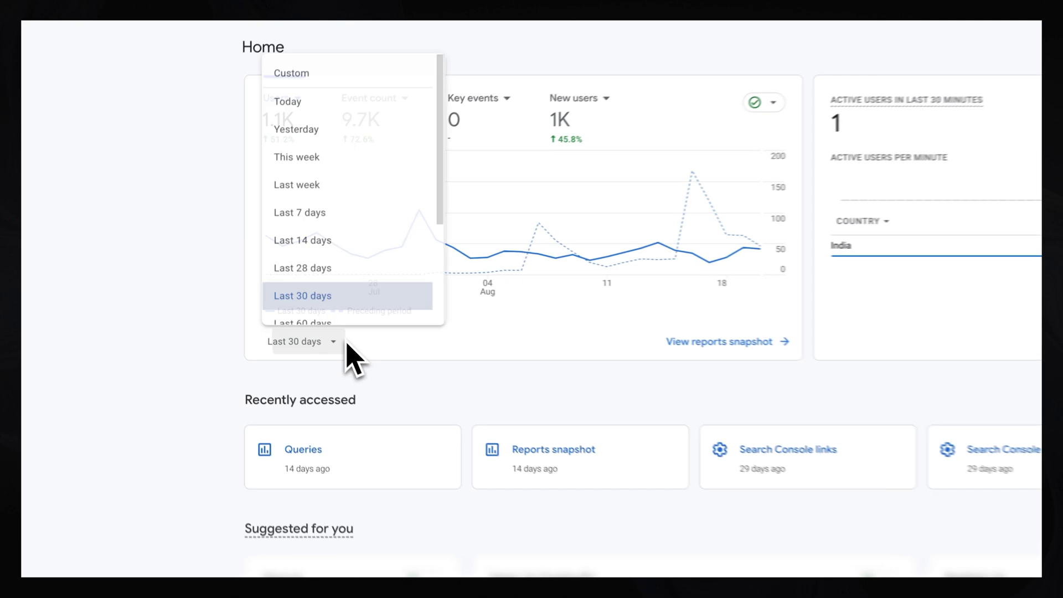
{"action": "left_click", "coordinate": [357, 332]}
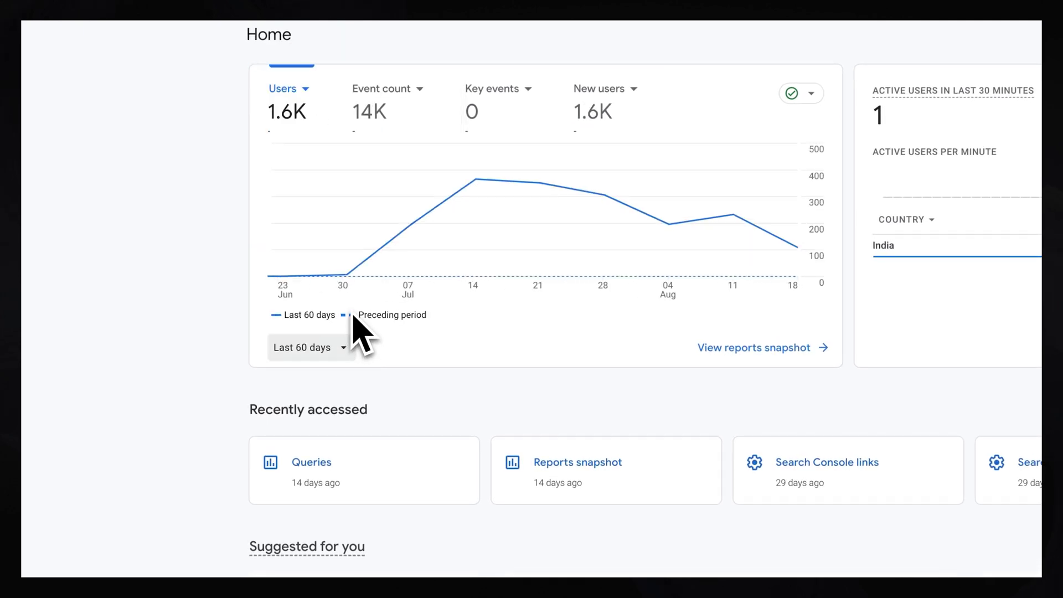
{"action": "mouse_move", "coordinate": [404, 295]}
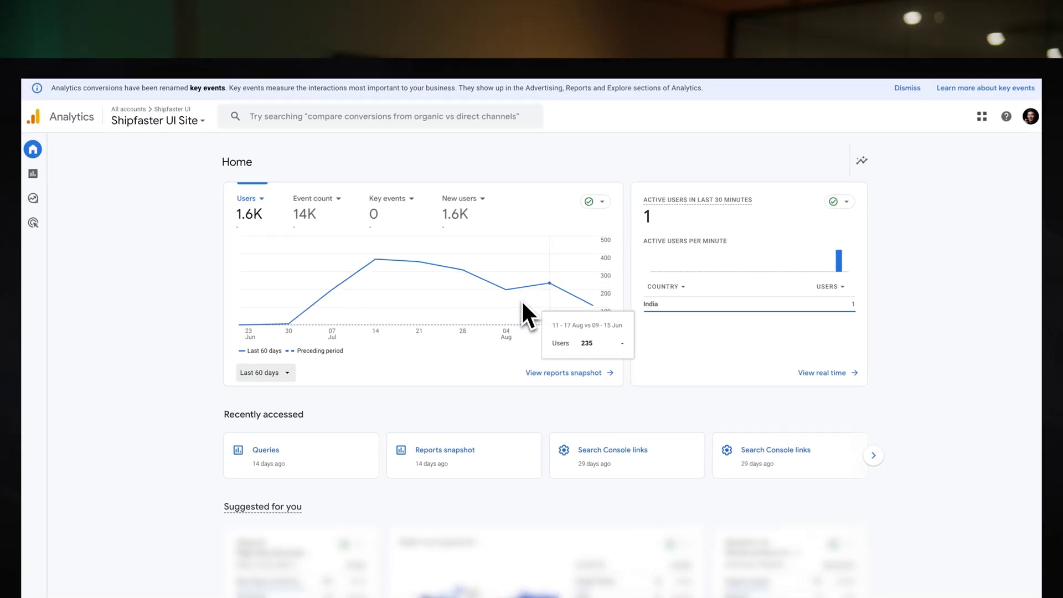